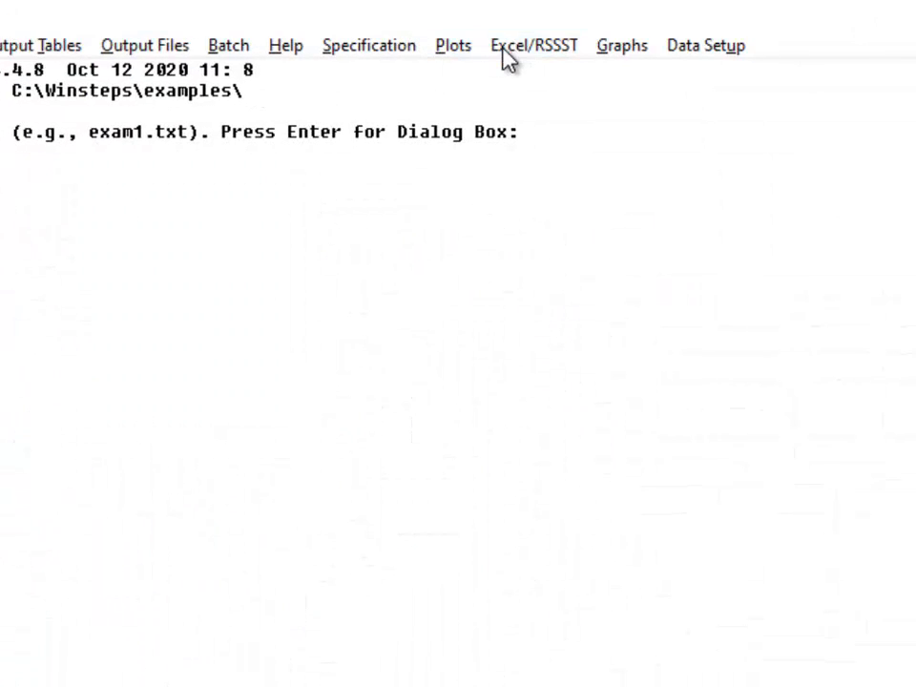
Start the Excel-to-Winsteps data conversion and load MS2-MINITEST1-20202021.xlsx from the Downloads folder.
{"action": "left_click", "coordinate": [542, 45]}
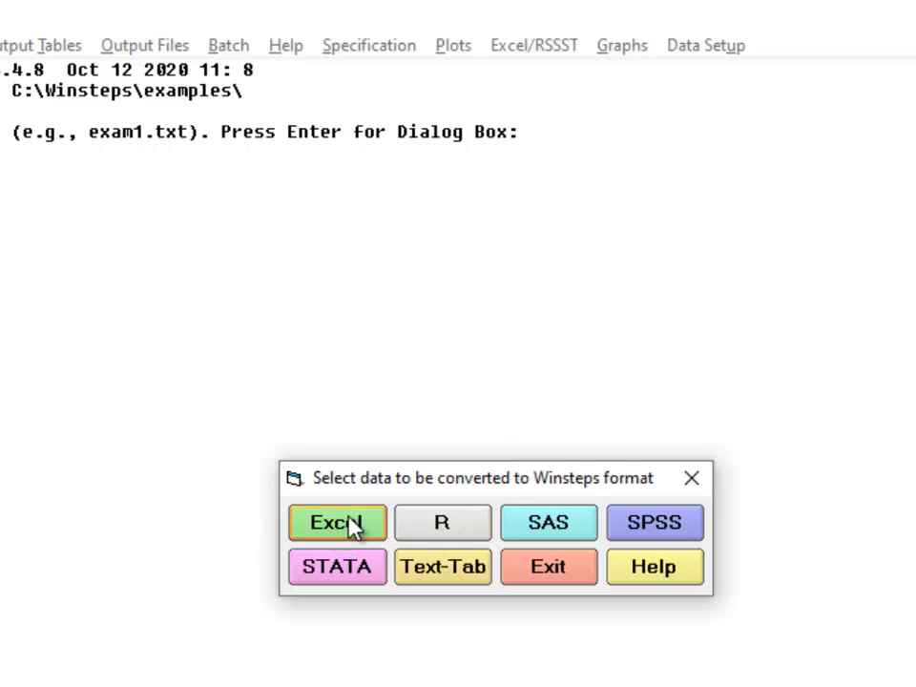
{"action": "left_click", "coordinate": [355, 529]}
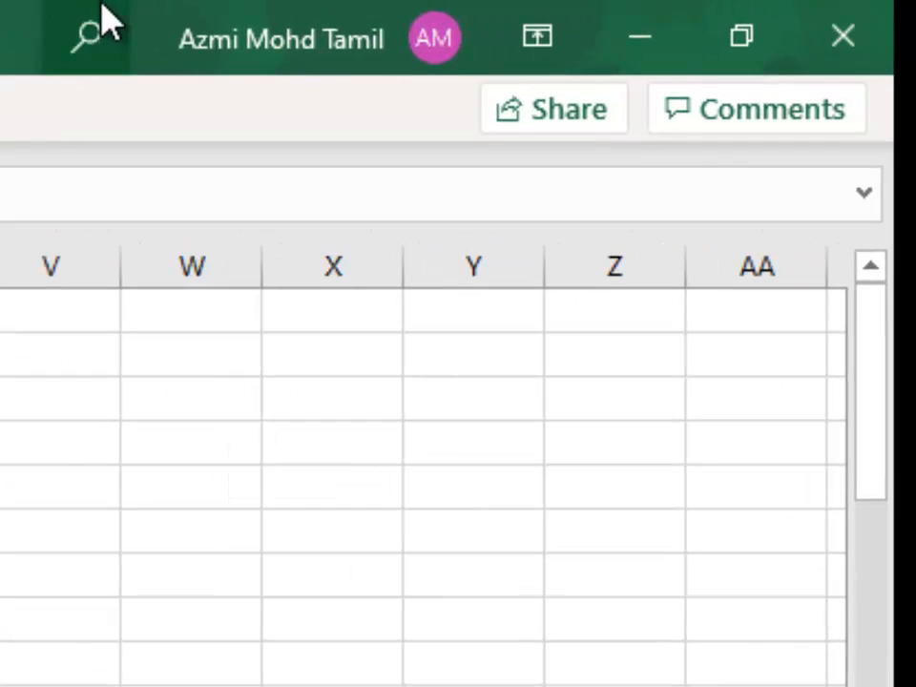
{"action": "left_click", "coordinate": [848, 48]}
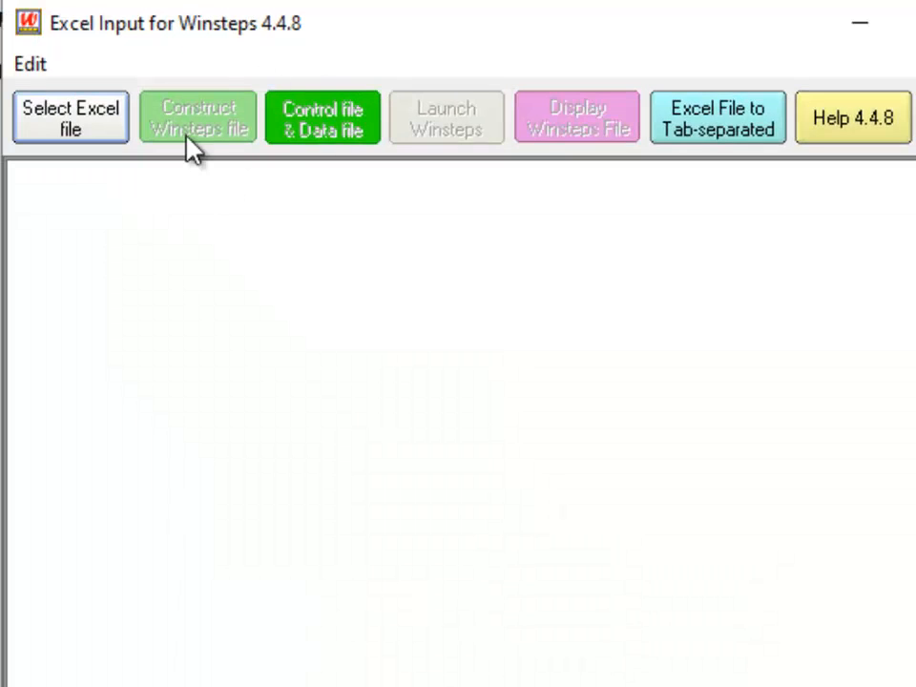
{"action": "left_click", "coordinate": [95, 124]}
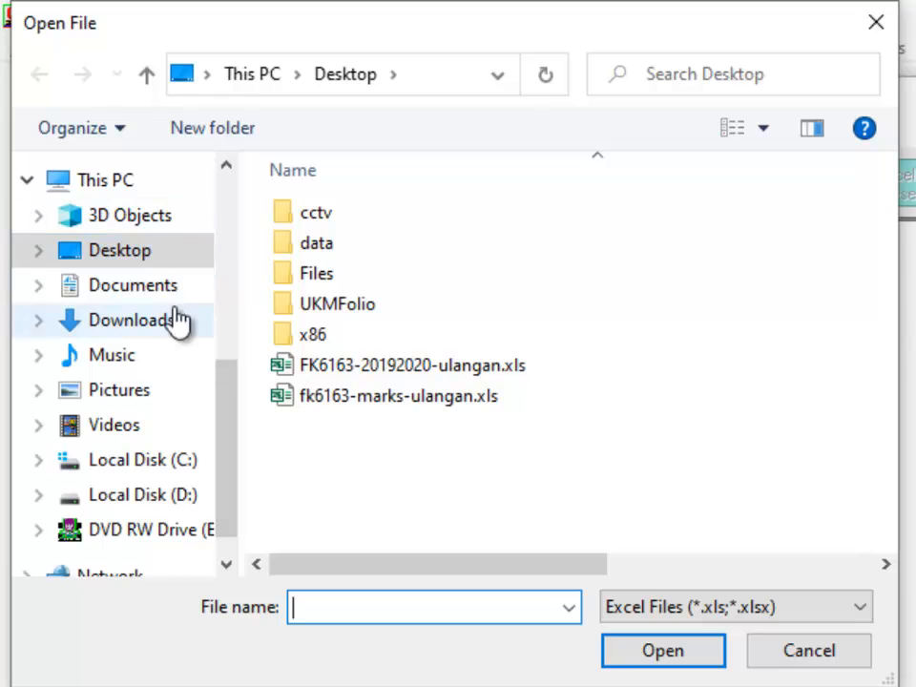
{"action": "left_click", "coordinate": [172, 322]}
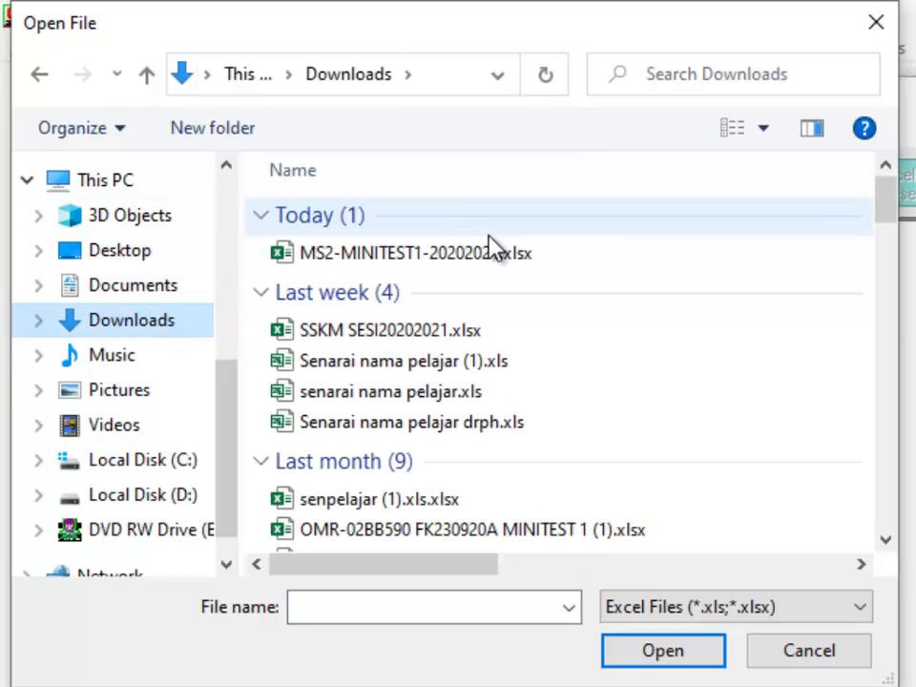
{"action": "double_click", "coordinate": [449, 253]}
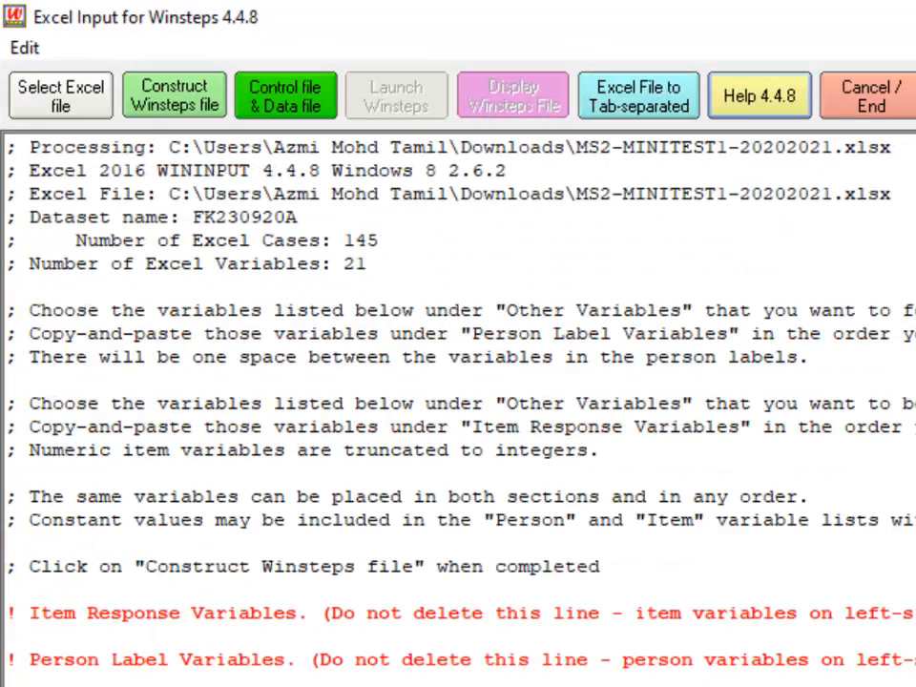
Move the MATRIC variable from Other Variables to the empty line under Person Label Variables.
{"action": "scroll", "coordinate": [641, 634], "scroll_direction": "down", "scroll_amount": 4}
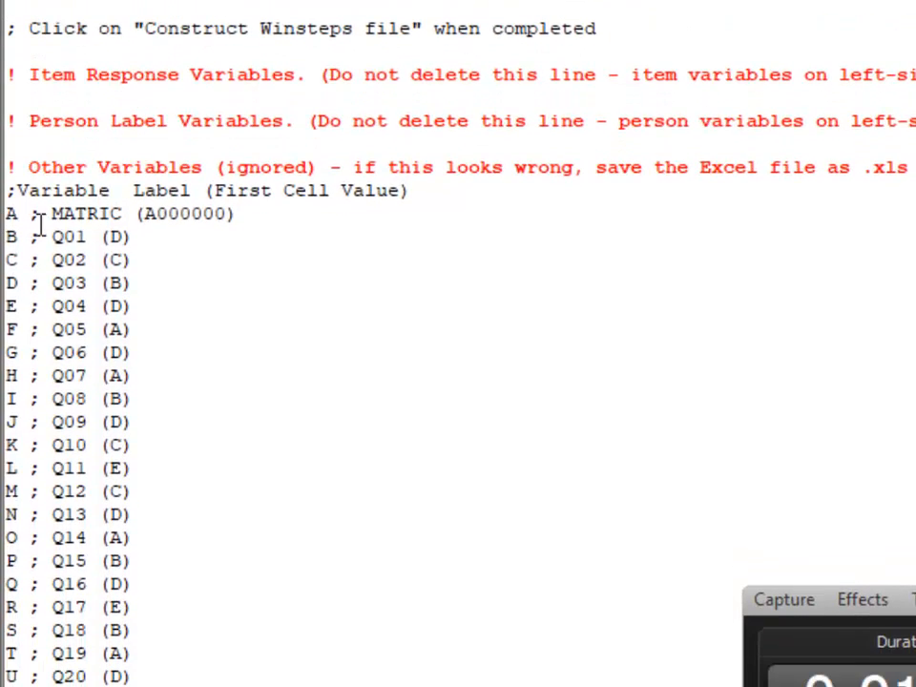
{"action": "left_click_drag", "start_coordinate": [258, 208], "coordinate": [5, 213]}
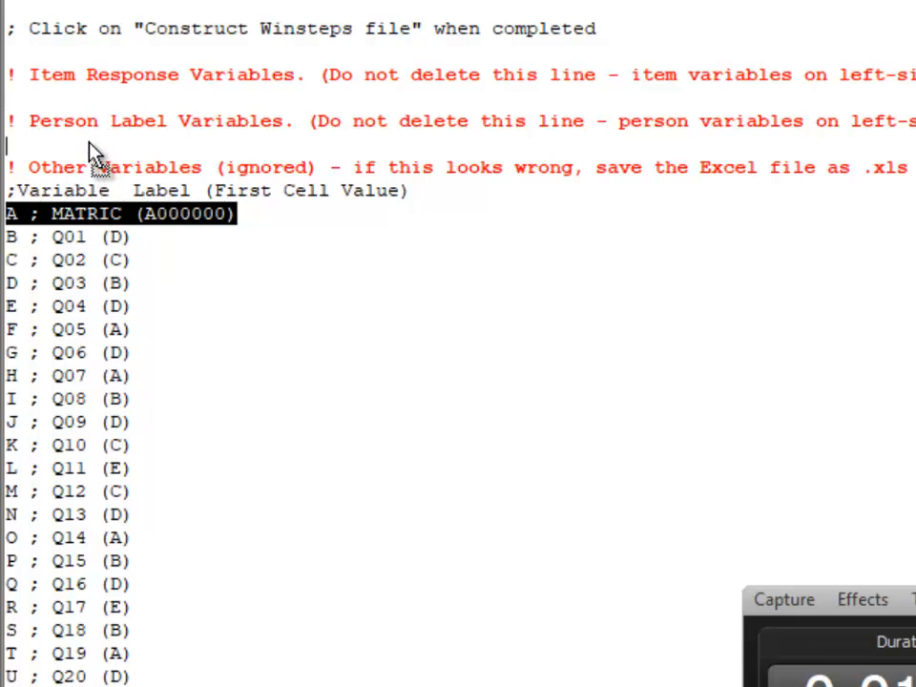
{"action": "left_click_drag", "start_coordinate": [95, 154], "coordinate": [96, 152]}
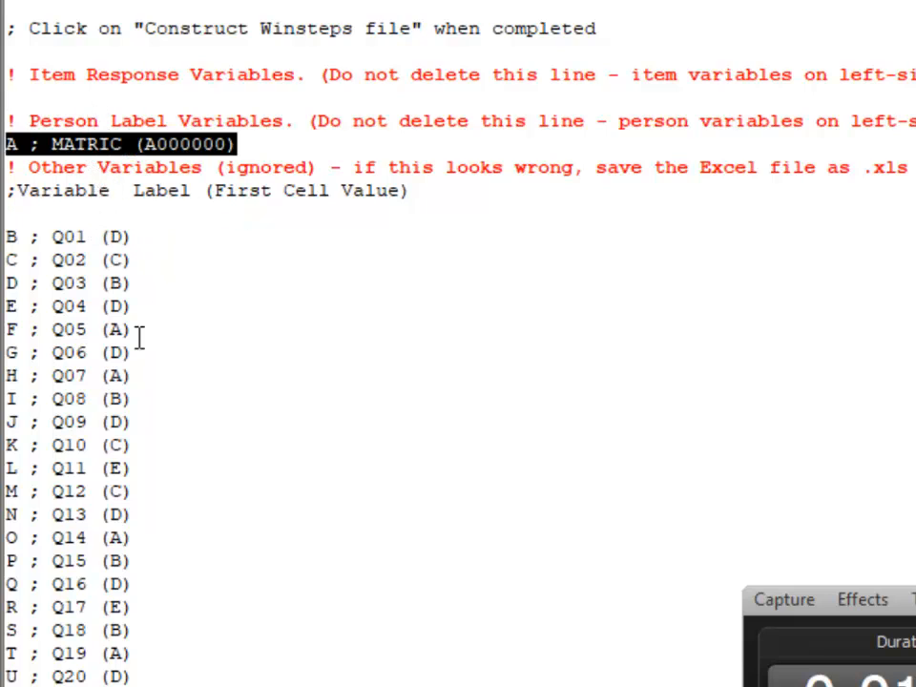
Move variables Q01 to Q20 from Other Variables to the Item Response Variables section.
{"action": "left_click", "coordinate": [10, 214]}
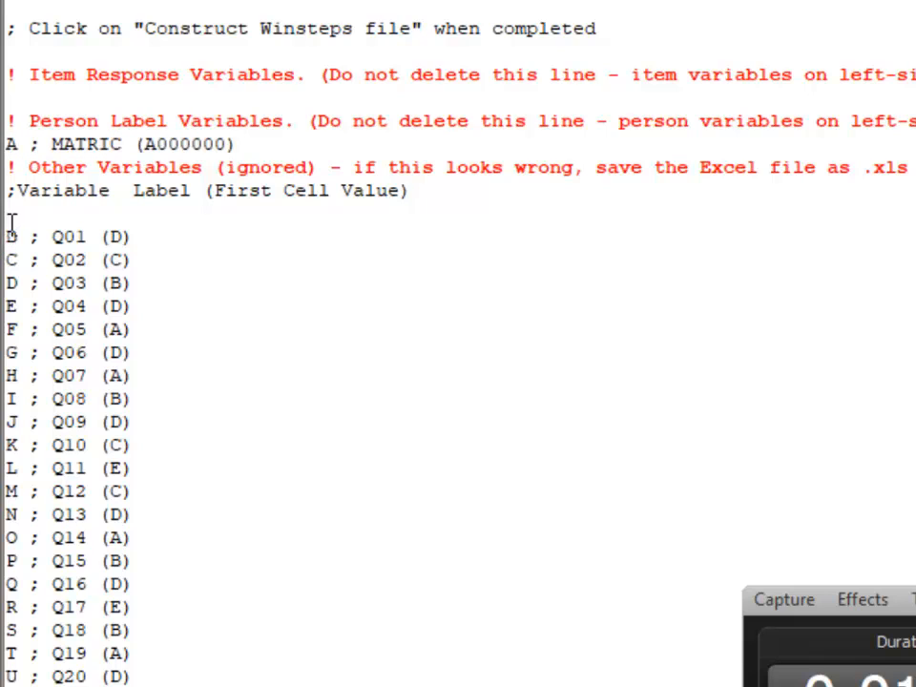
{"action": "left_click_drag", "start_coordinate": [9, 229], "coordinate": [161, 681]}
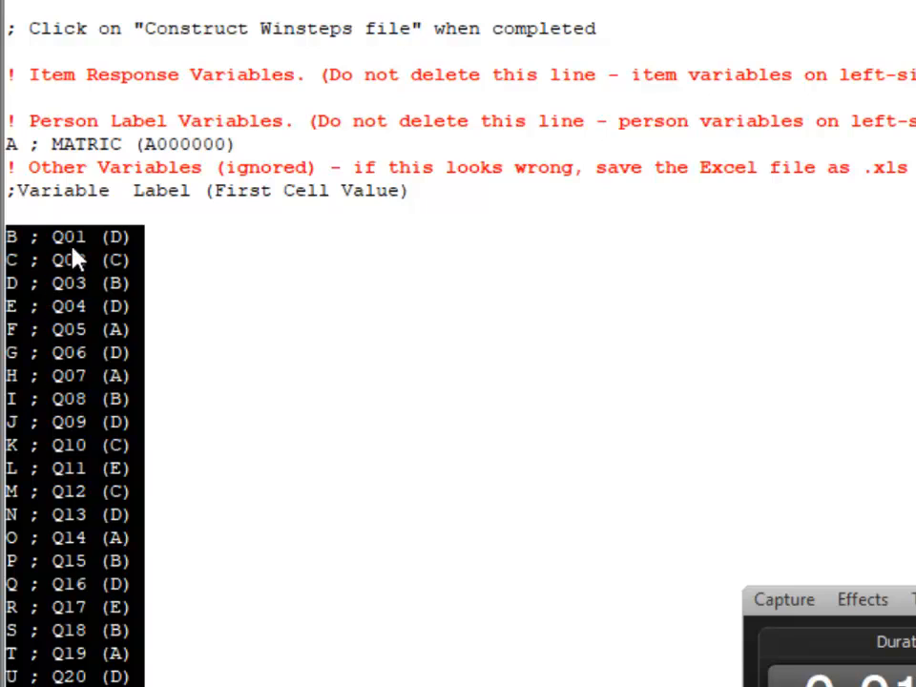
{"action": "left_click_drag", "start_coordinate": [84, 237], "coordinate": [95, 110]}
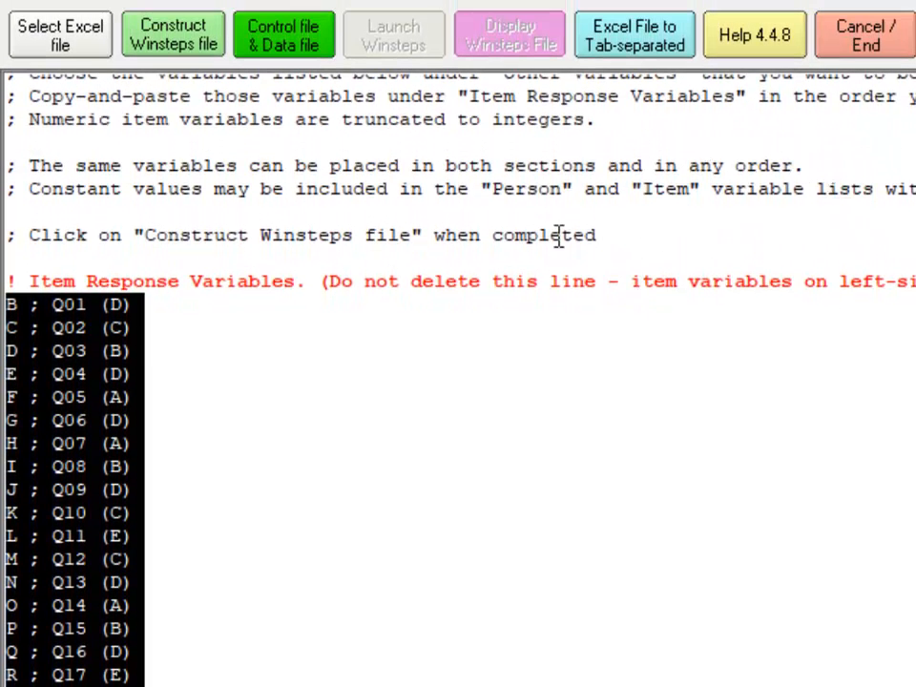
{"action": "left_click", "coordinate": [200, 48]}
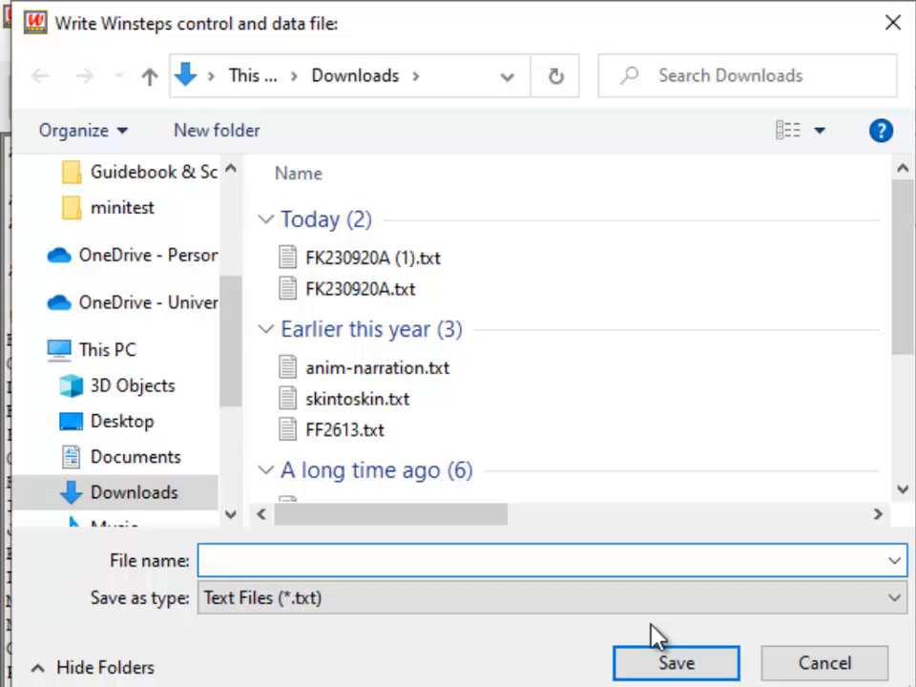
{"action": "type", "text": "ffff2613"}
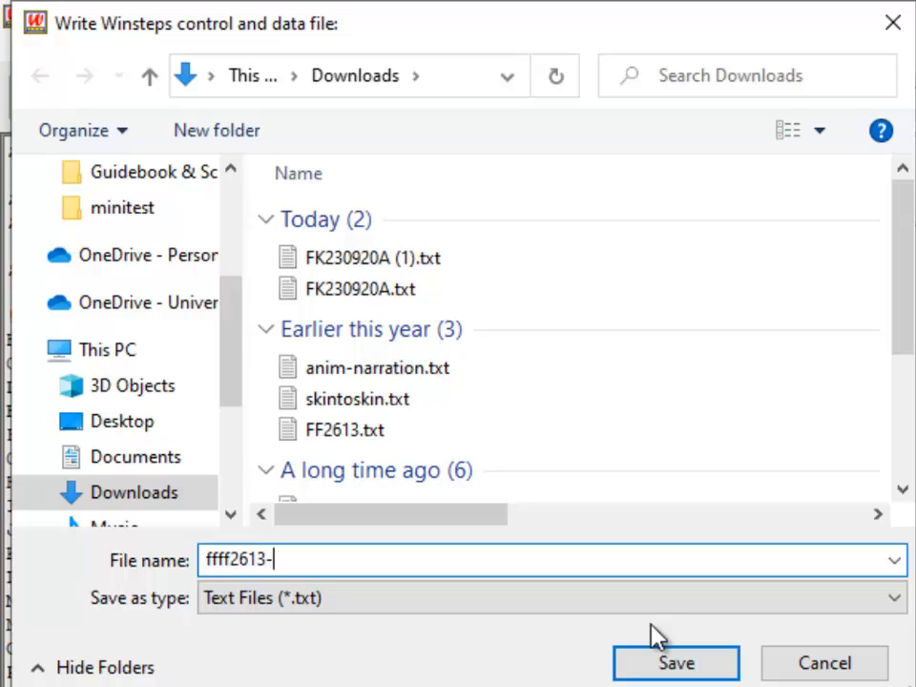
{"action": "type", "text": "-2020"}
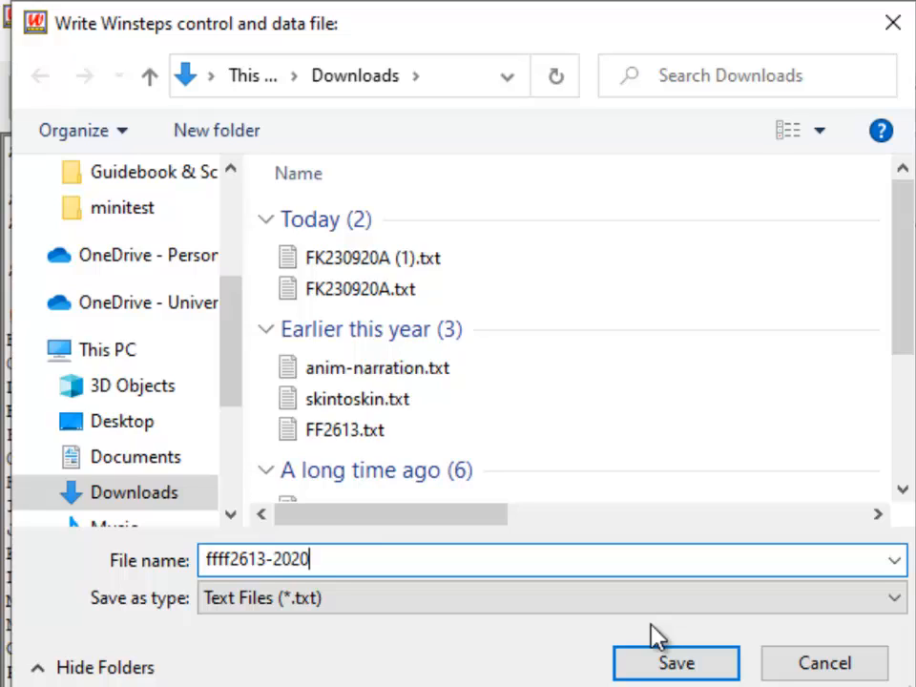
{"action": "type", "text": "2021-"}
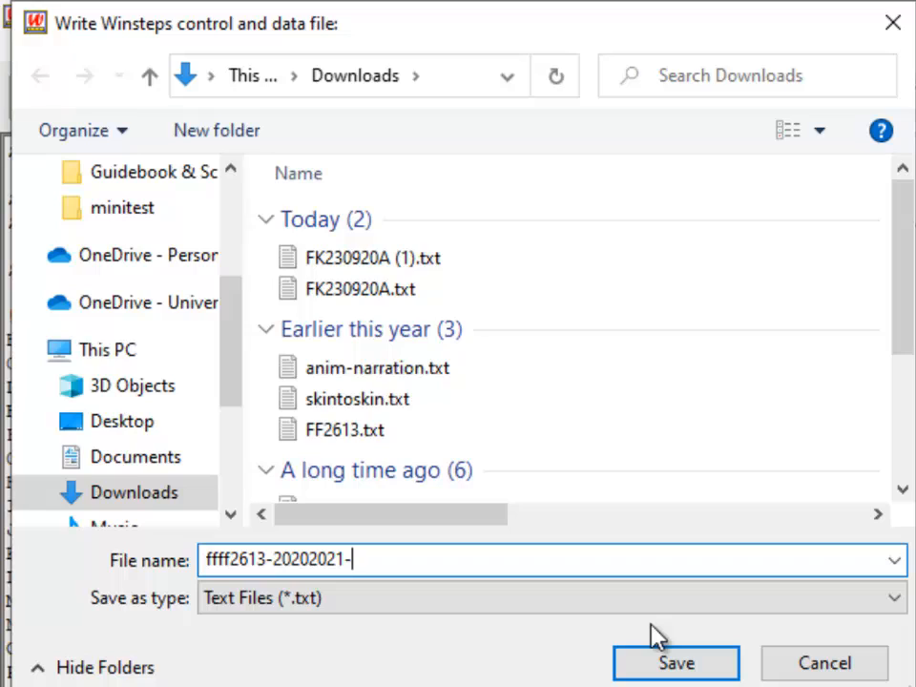
{"action": "type", "text": "minites"}
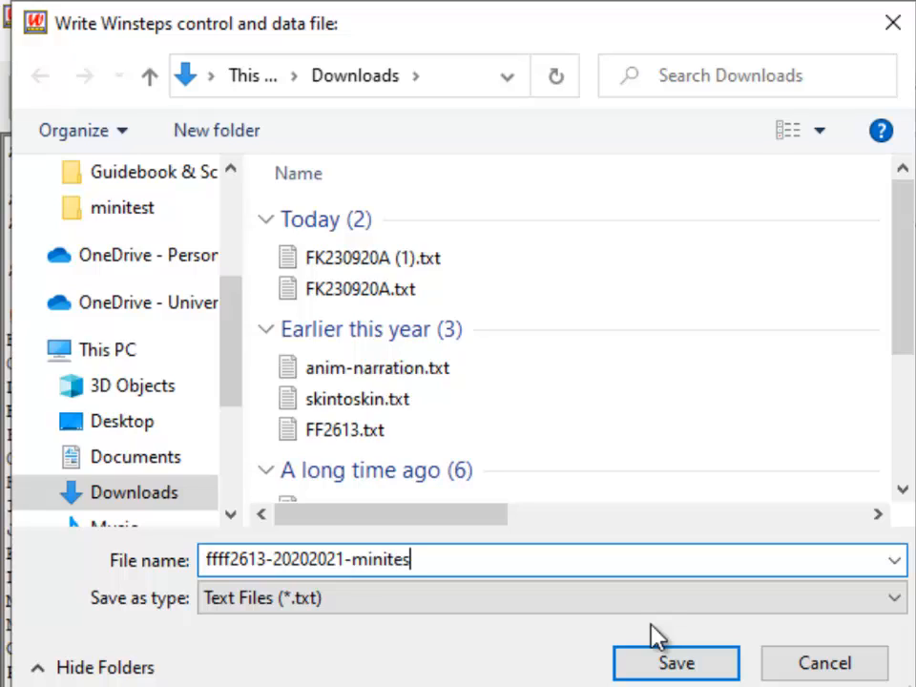
{"action": "type", "text": "t1"}
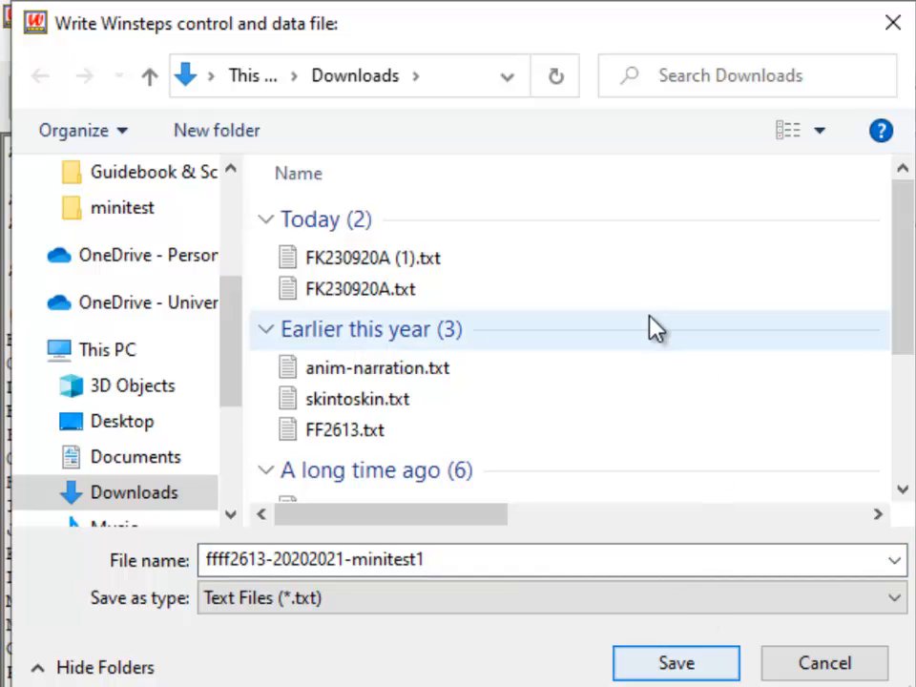
{"action": "scroll", "coordinate": [232, 199], "scroll_direction": "up", "scroll_amount": 3}
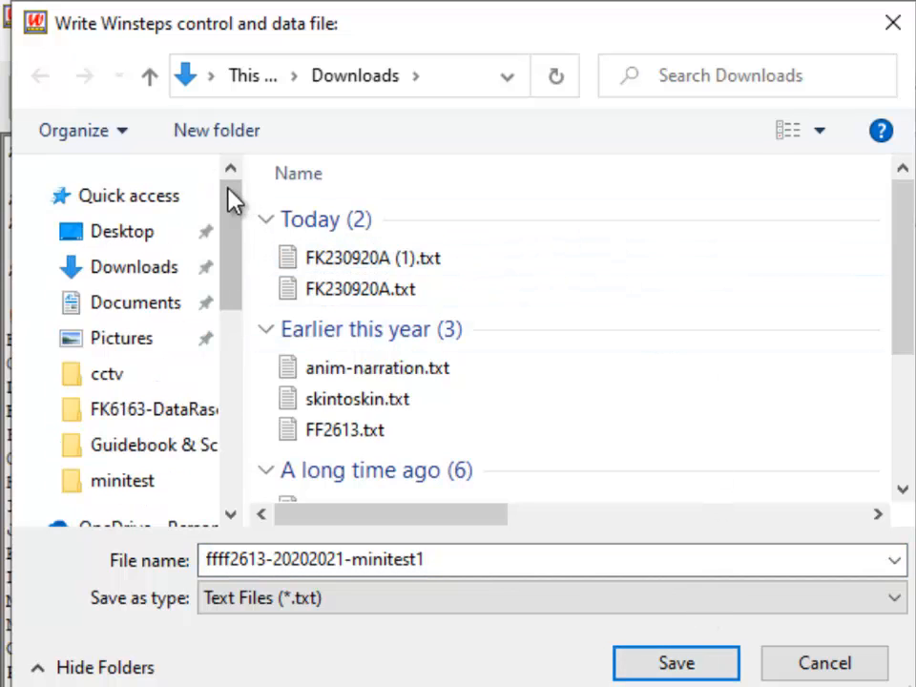
{"action": "left_click", "coordinate": [156, 232]}
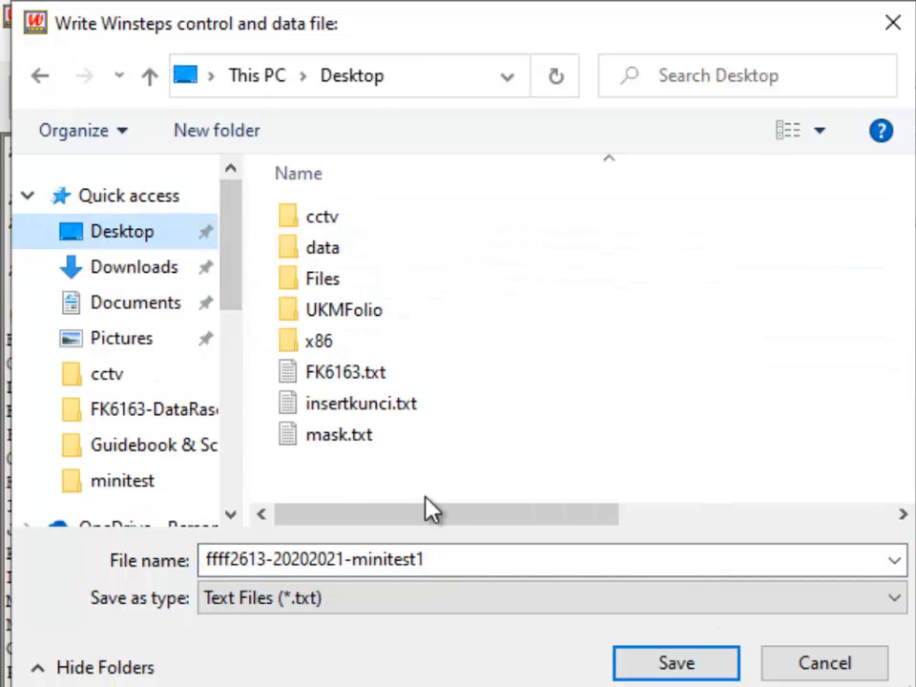
{"action": "left_click", "coordinate": [676, 665]}
Look through the generated control file, and copy the CODES, KEY1, TOTALSCORE and LINE=300 lines from insertkunci.txt in Notepad.
{"action": "scroll", "coordinate": [677, 665], "scroll_direction": "down", "scroll_amount": 2}
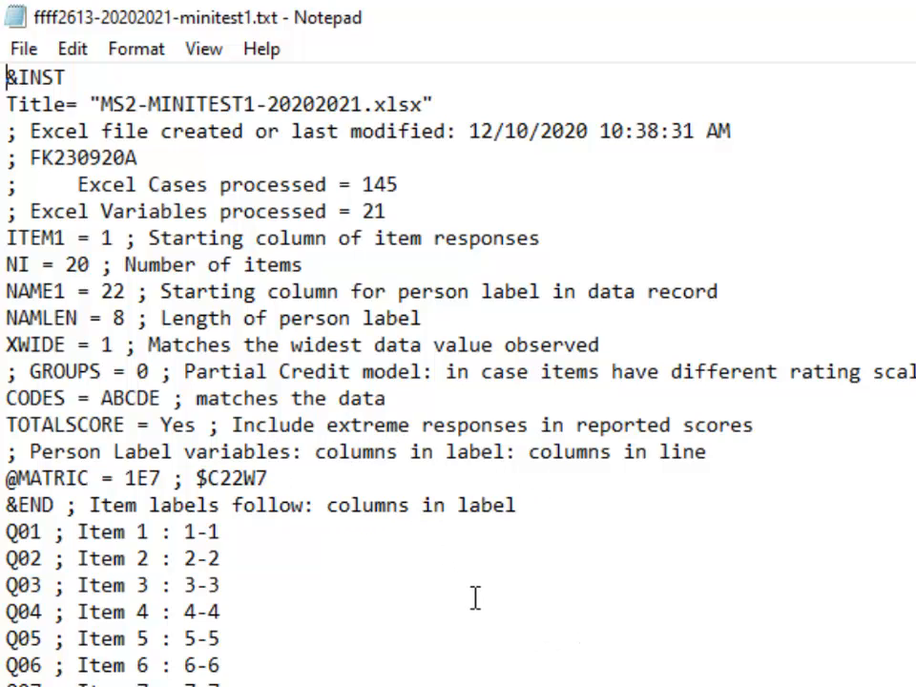
{"action": "scroll", "coordinate": [477, 610], "scroll_direction": "down", "scroll_amount": 3}
{"action": "scroll", "coordinate": [478, 617], "scroll_direction": "down", "scroll_amount": 1}
{"action": "scroll", "coordinate": [478, 617], "scroll_direction": "up", "scroll_amount": 3}
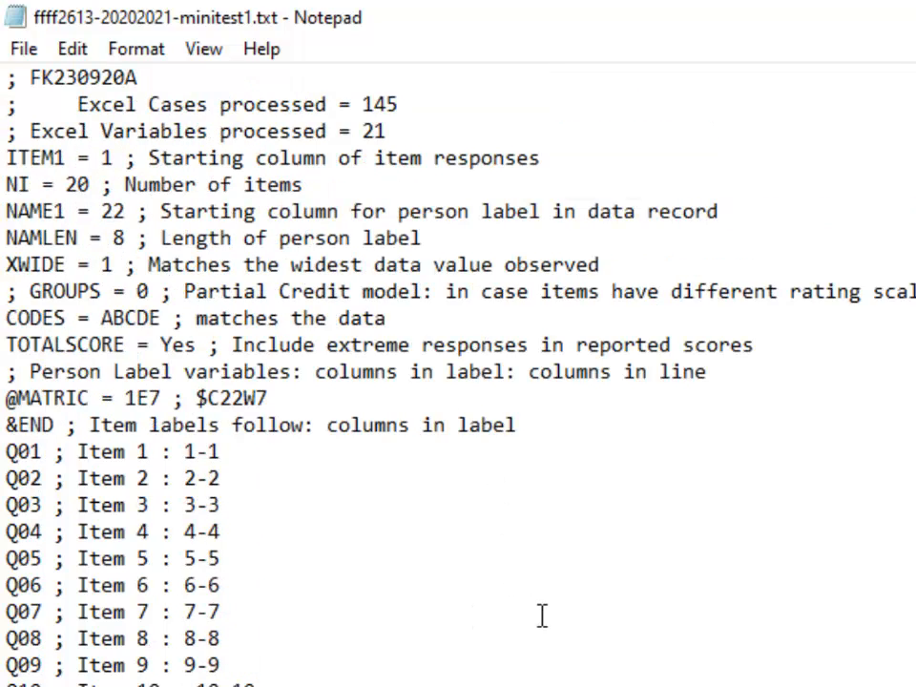
{"action": "scroll", "coordinate": [563, 638], "scroll_direction": "up", "scroll_amount": 1}
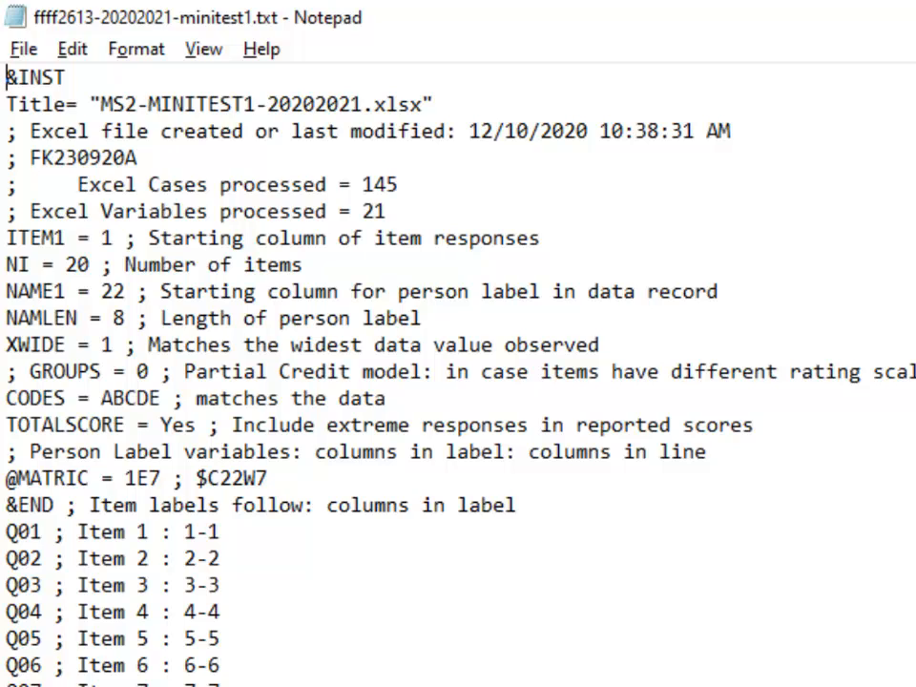
{"action": "key", "text": "alt+Tab"}
{"action": "key", "text": "alt+Tab"}
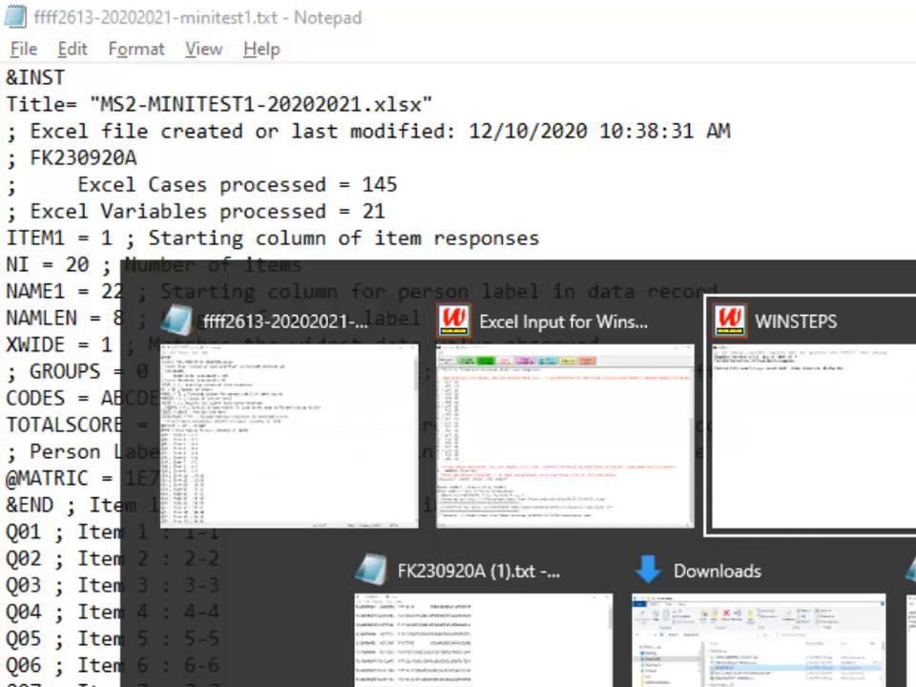
{"action": "key", "text": "alt+Tab"}
{"action": "key", "text": "alt+Tab"}
{"action": "key", "text": "alt+Tab"}
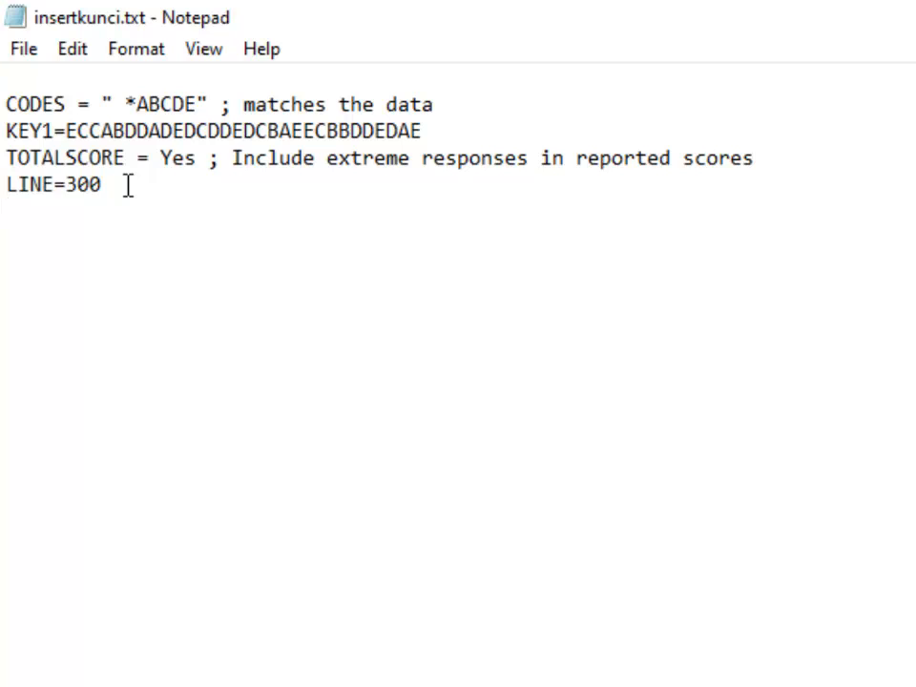
{"action": "left_click_drag", "start_coordinate": [127, 185], "coordinate": [4, 63]}
{"action": "key", "text": "ctrl+c"}
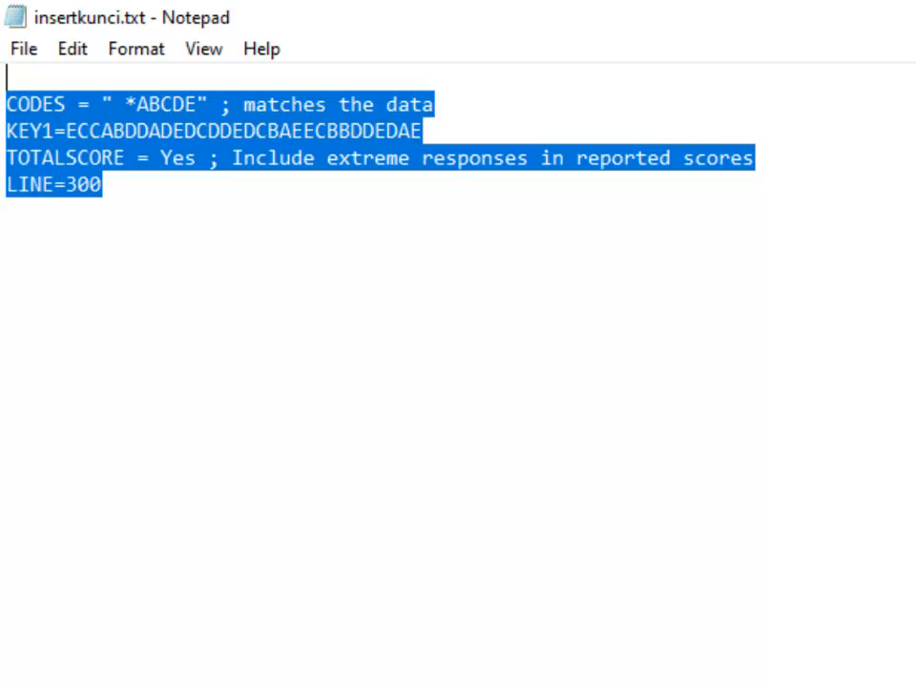
{"action": "key", "text": "alt+Tab"}
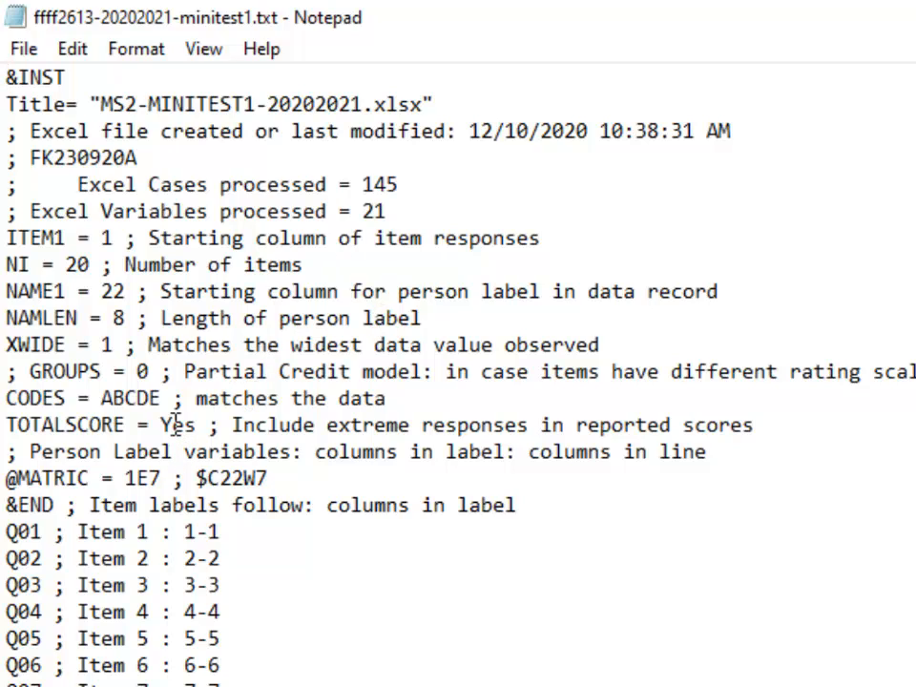
{"action": "left_click", "coordinate": [7, 398]}
{"action": "key", "text": "Return"}
{"action": "key", "text": "ctrl+v"}
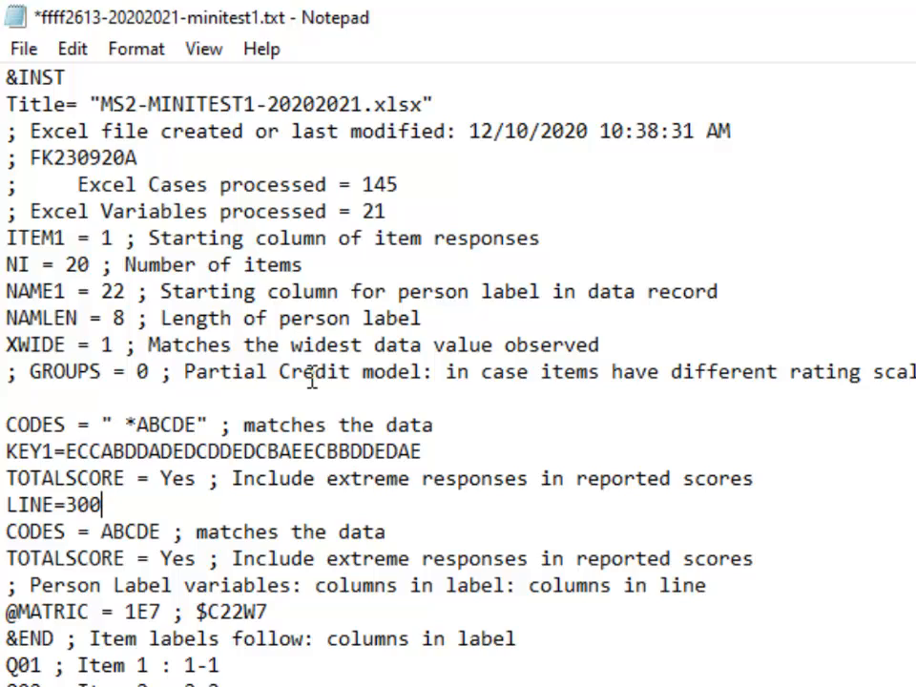
{"action": "key", "text": "Return"}
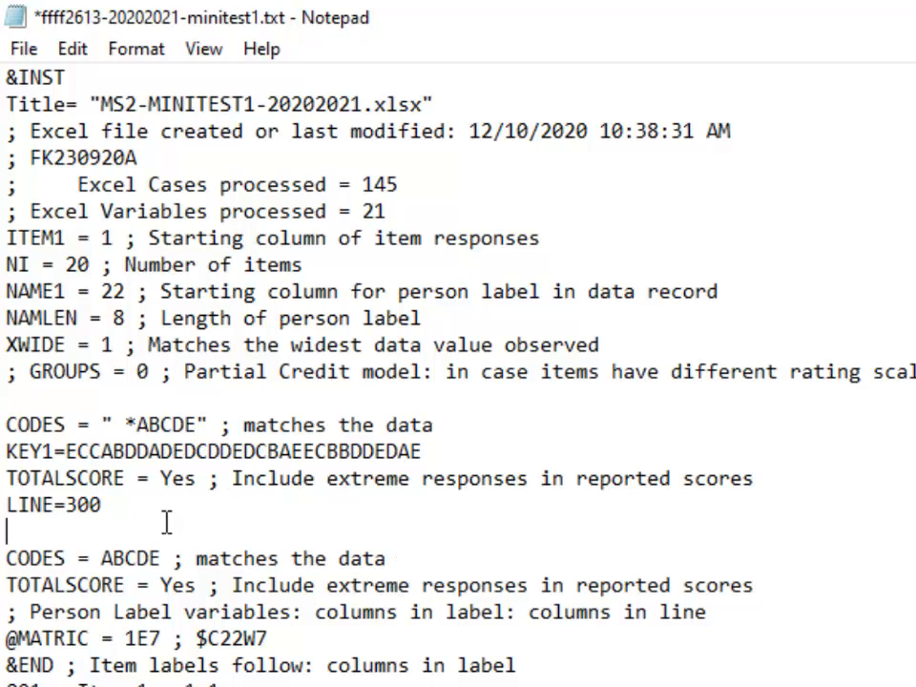
Move LINE=300 out of the pasted block to a new line below the original TOTALSCORE line.
{"action": "left_click", "coordinate": [130, 513]}
{"action": "left_click_drag", "start_coordinate": [3, 493], "coordinate": [3, 503]}
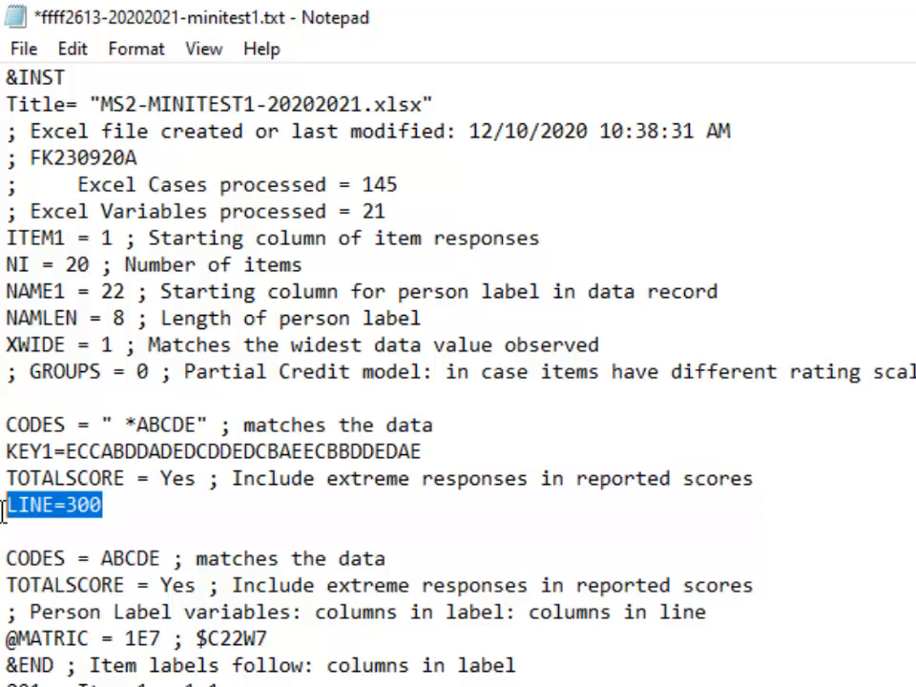
{"action": "key", "text": "Delete"}
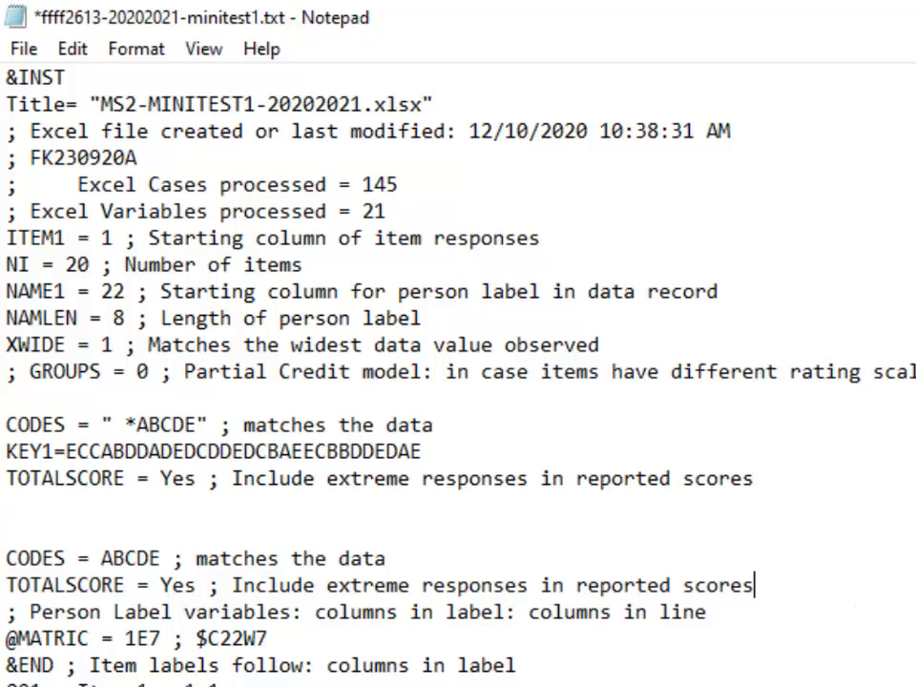
{"action": "key", "text": "Return"}
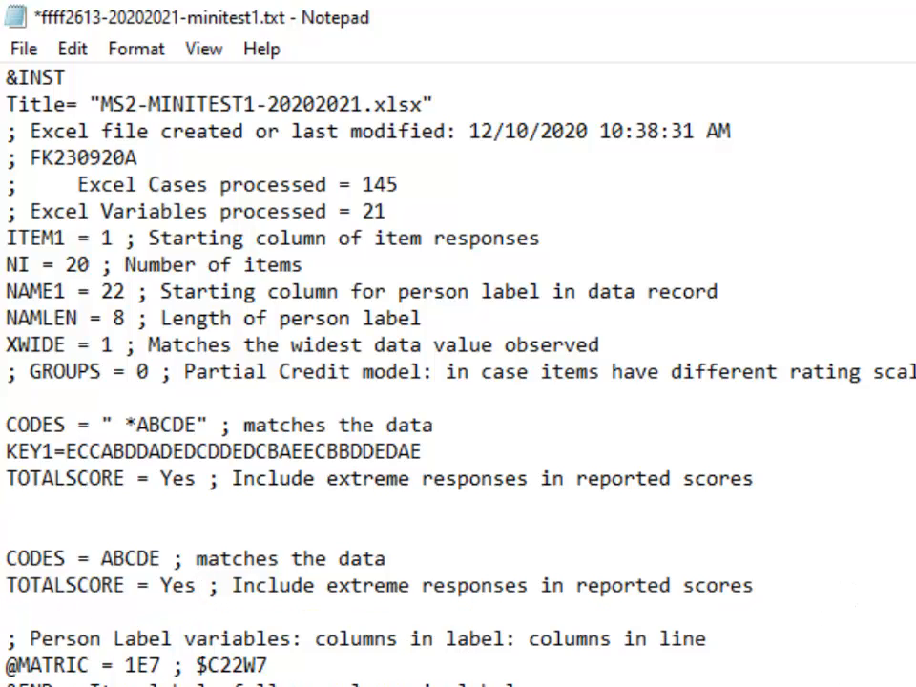
{"action": "type", "text": "LINE=300"}
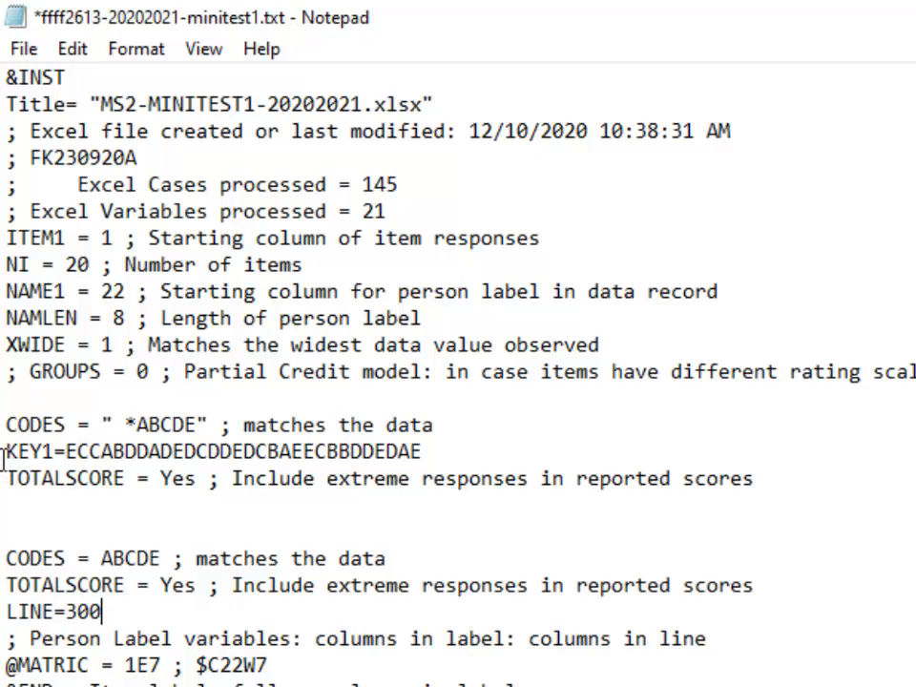
Move the KEY1 line from the pasted block to a new line directly below the original CODES = ABCDE line.
{"action": "left_click_drag", "start_coordinate": [3, 451], "coordinate": [443, 444]}
{"action": "left_click", "coordinate": [503, 426]}
{"action": "left_click", "coordinate": [509, 446]}
{"action": "key", "text": "shift+Home"}
{"action": "key", "text": "ctrl+c"}
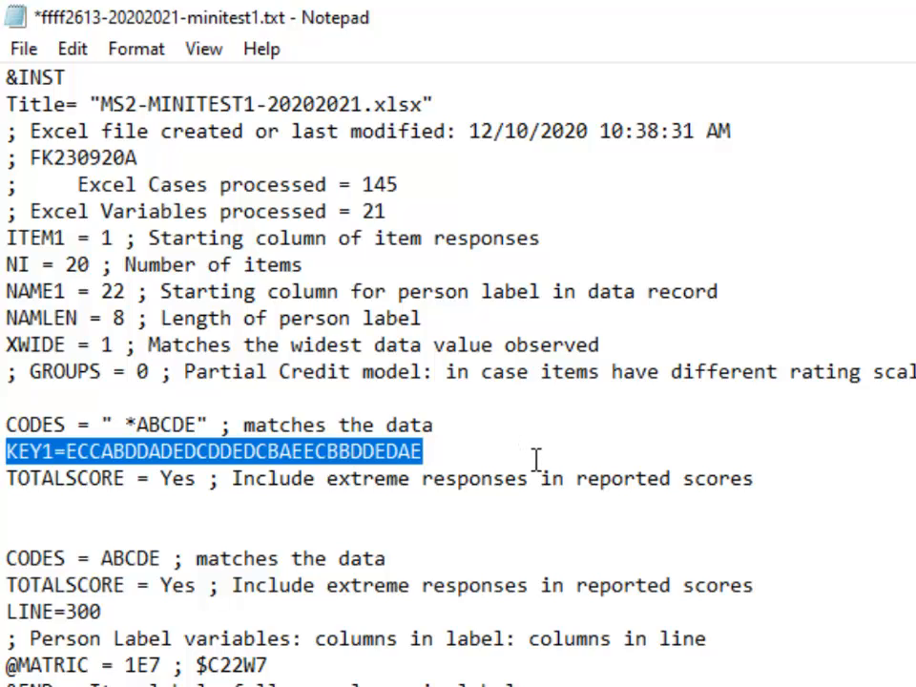
{"action": "key", "text": "Delete"}
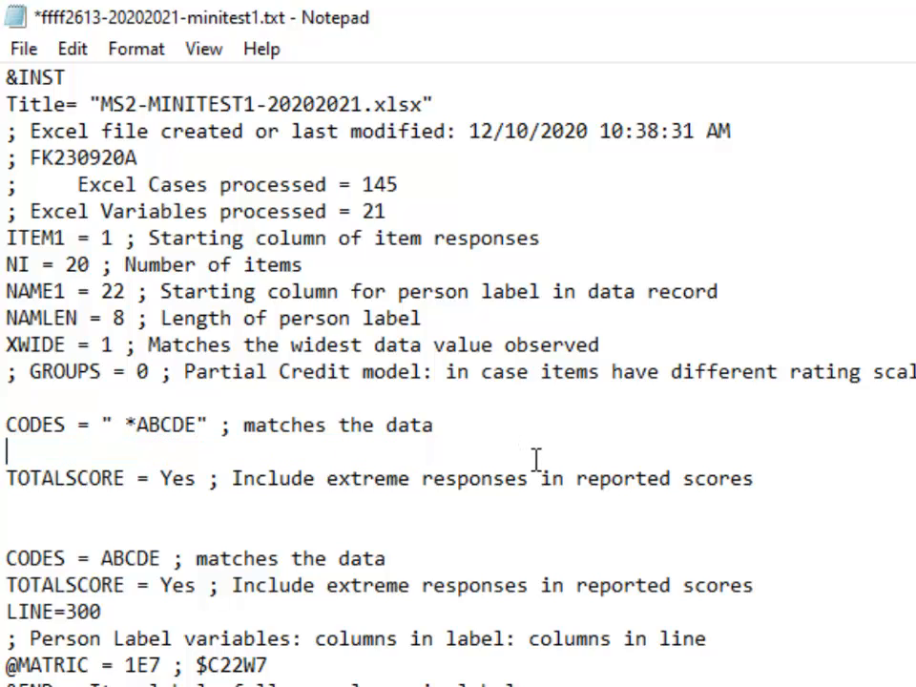
{"action": "left_click", "coordinate": [6, 576]}
{"action": "key", "text": "Return"}
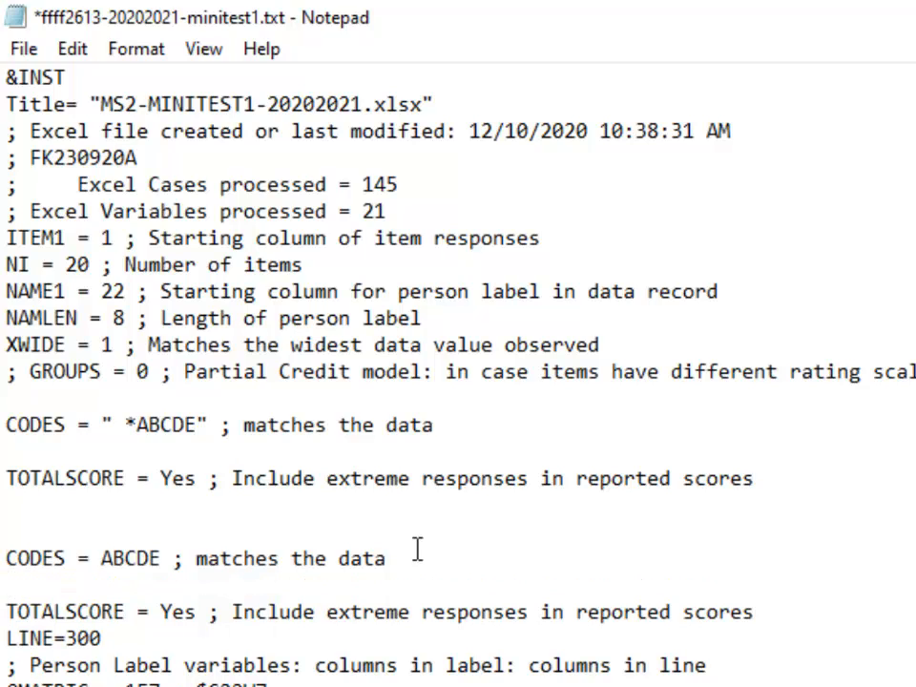
{"action": "key", "text": "ctrl+v"}
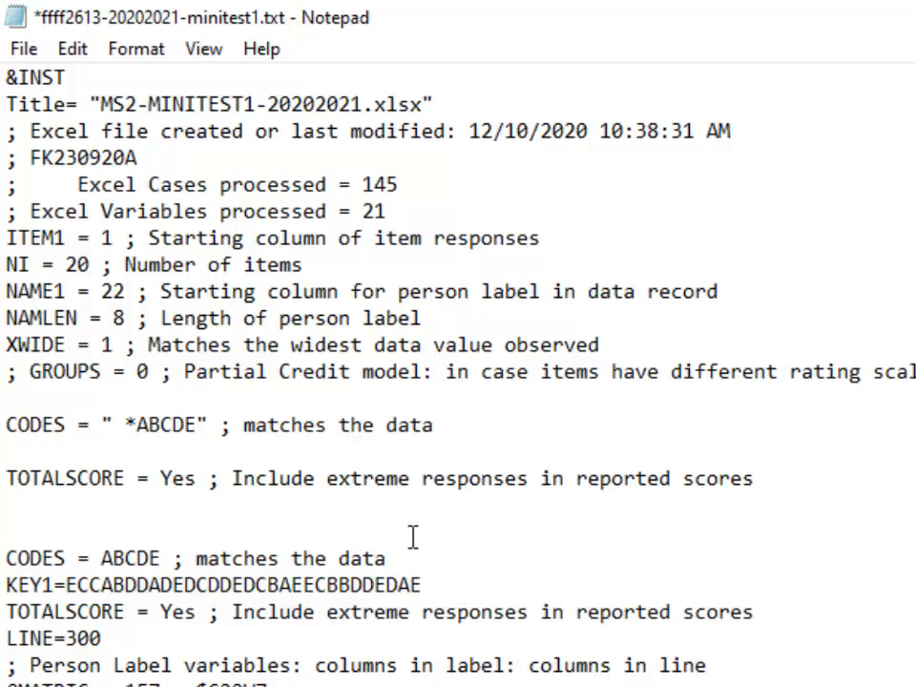
Delete the remaining pasted CODES and TOTALSCORE lines and the blank lines above CODES = ABCDE.
{"action": "left_click", "coordinate": [38, 518]}
{"action": "left_click_drag", "start_coordinate": [38, 518], "coordinate": [27, 396]}
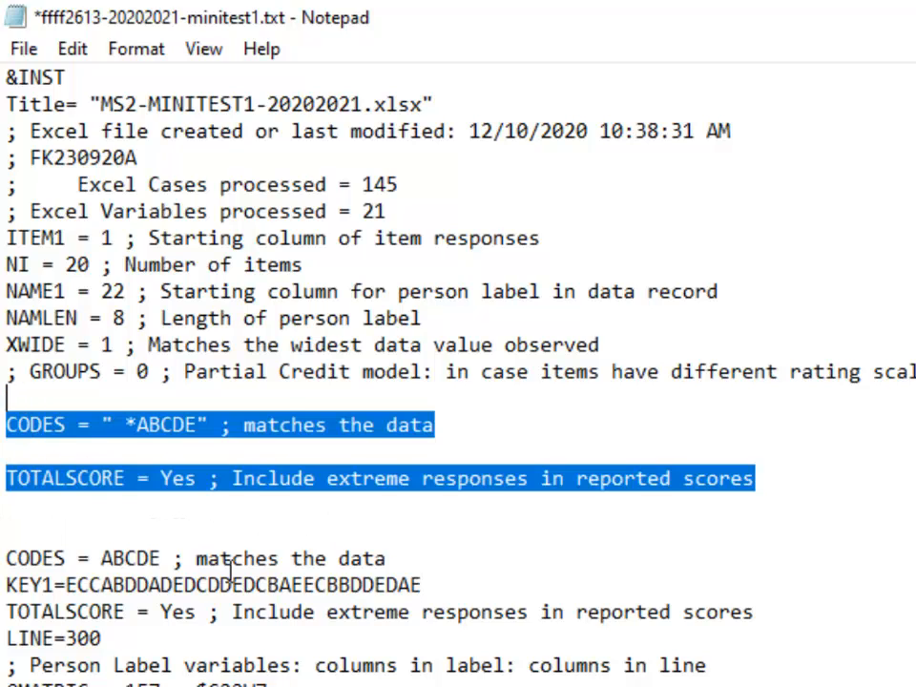
{"action": "key", "text": "Delete"}
{"action": "key", "text": "Delete"}
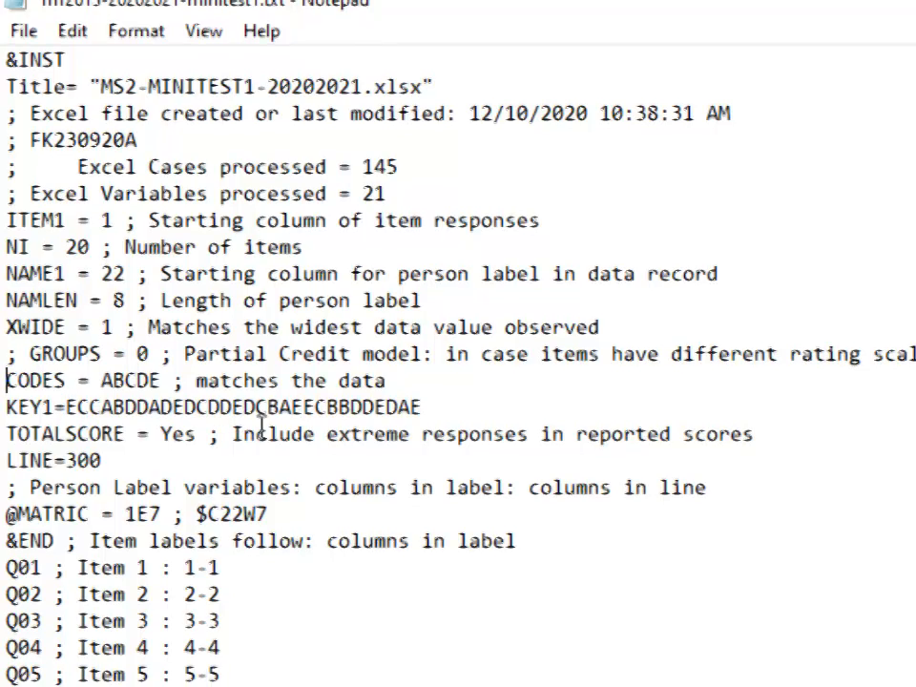
Cut the answer string DCBDADABDCECDABDEBAD from the first data record and paste it over the existing KEY1 value.
{"action": "scroll", "coordinate": [426, 499], "scroll_direction": "down", "scroll_amount": 1}
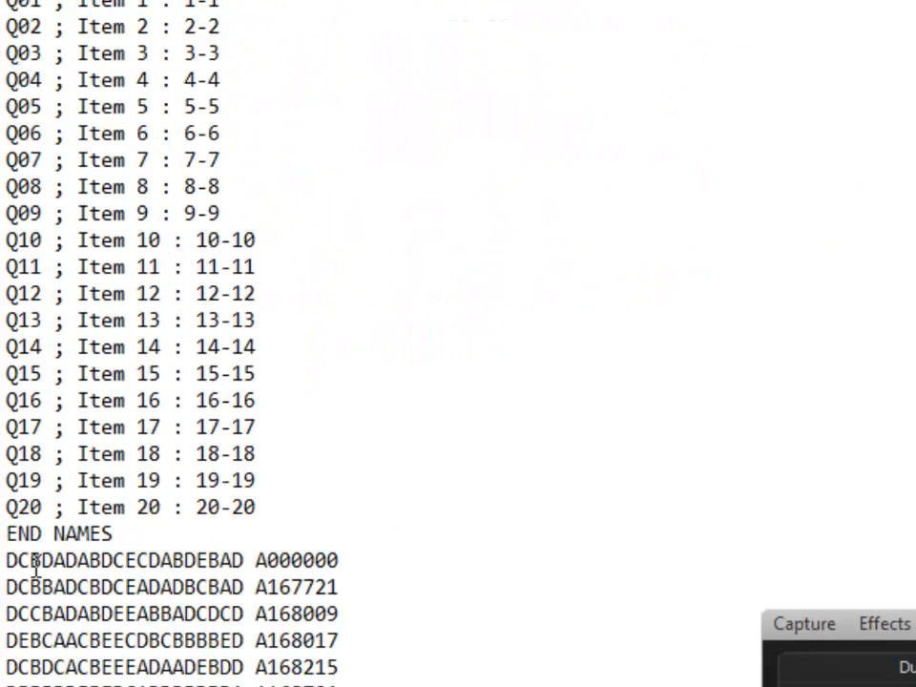
{"action": "left_click_drag", "start_coordinate": [5, 565], "coordinate": [249, 560]}
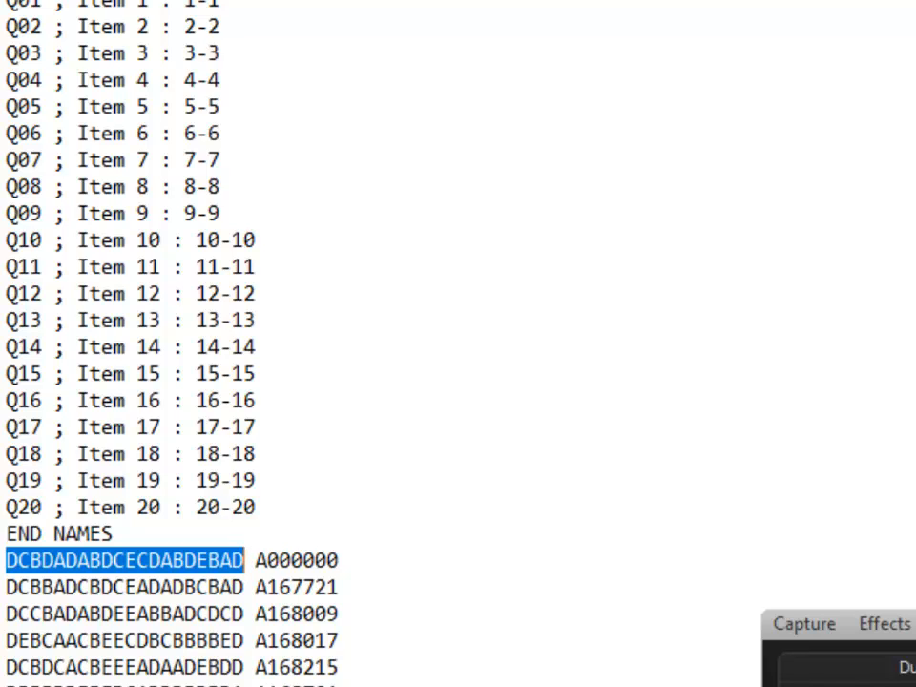
{"action": "key", "text": "ctrl+x"}
{"action": "scroll", "coordinate": [274, 95], "scroll_direction": "up", "scroll_amount": 2}
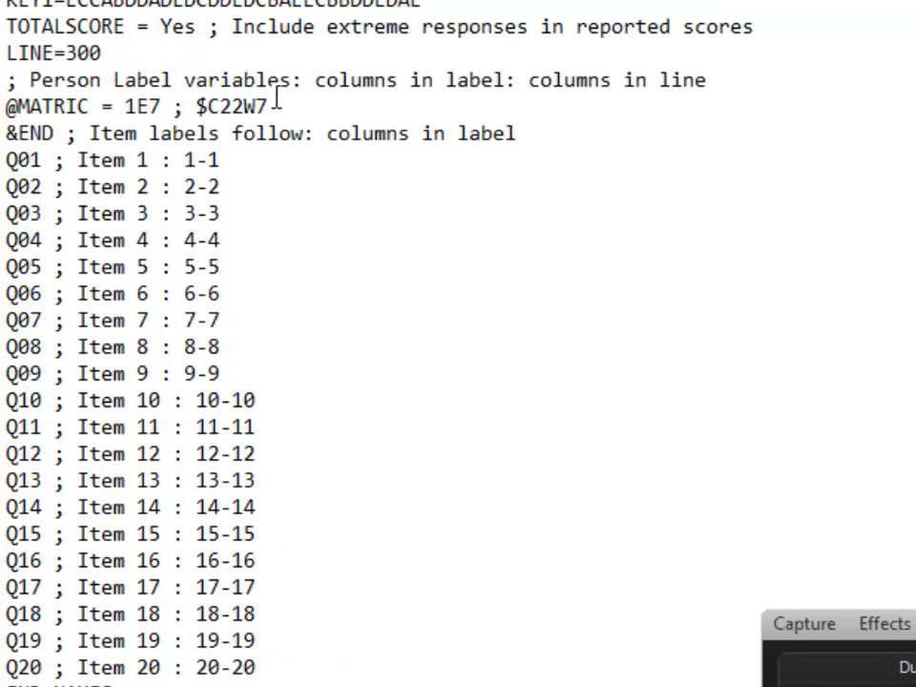
{"action": "scroll", "coordinate": [64, 4], "scroll_direction": "up", "scroll_amount": 2}
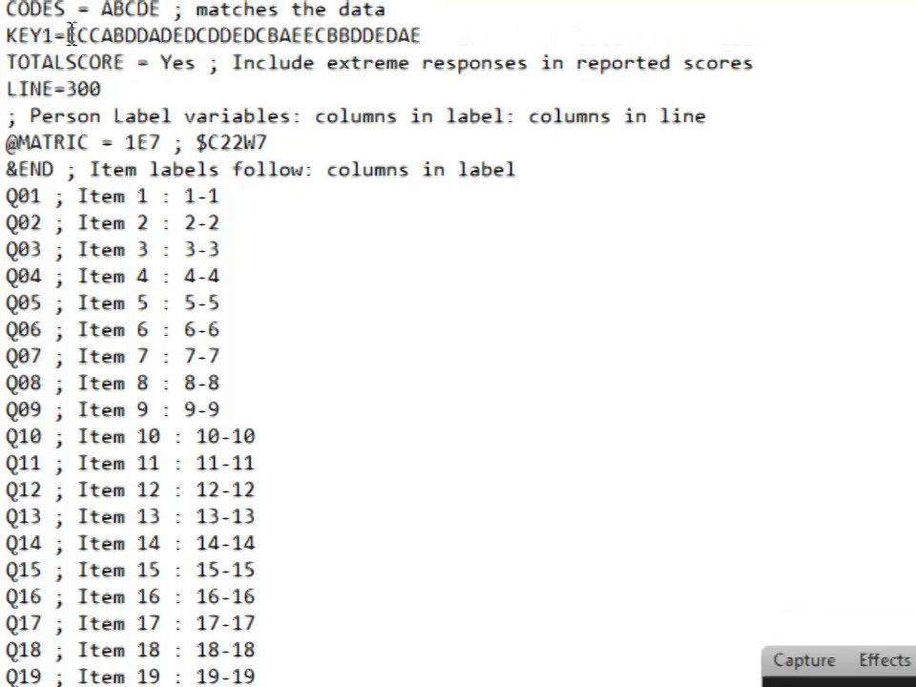
{"action": "left_click_drag", "start_coordinate": [65, 58], "coordinate": [421, 57]}
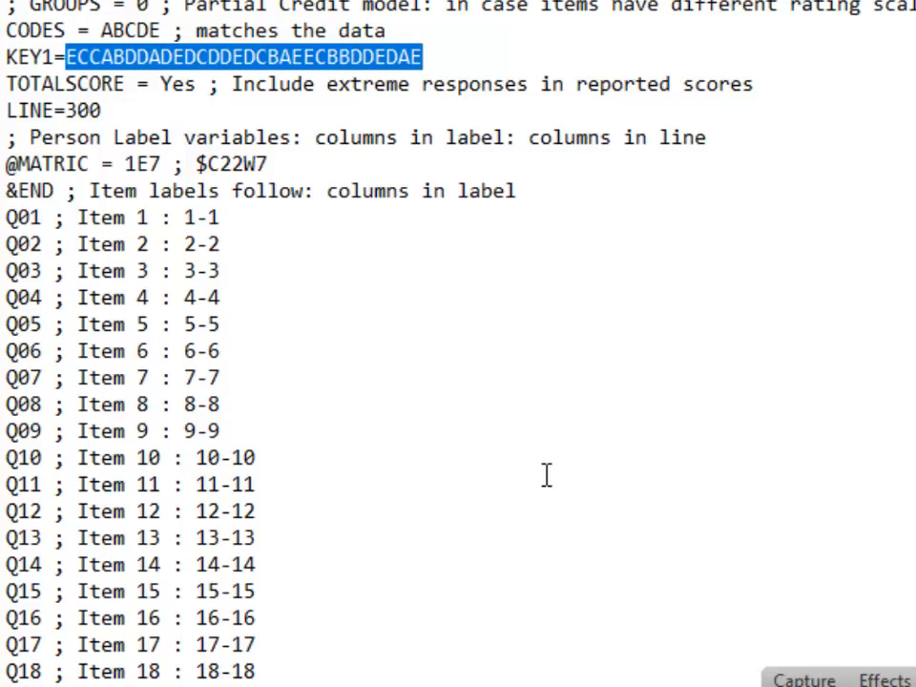
{"action": "key", "text": "ctrl+v"}
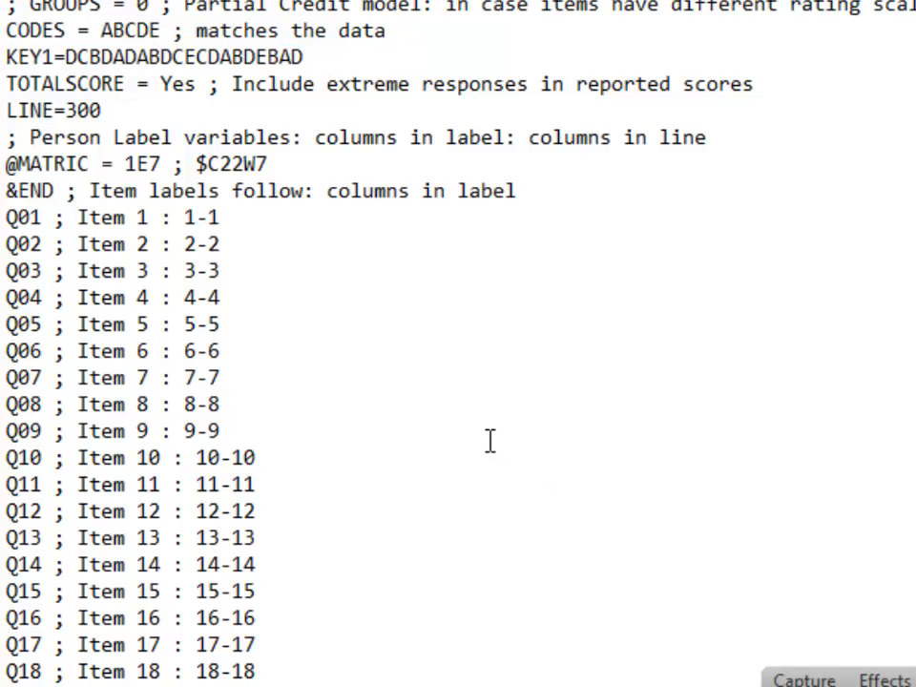
Delete the leftover label and empty line of the former first data record below END NAMES.
{"action": "scroll", "coordinate": [489, 440], "scroll_direction": "down", "scroll_amount": 3}
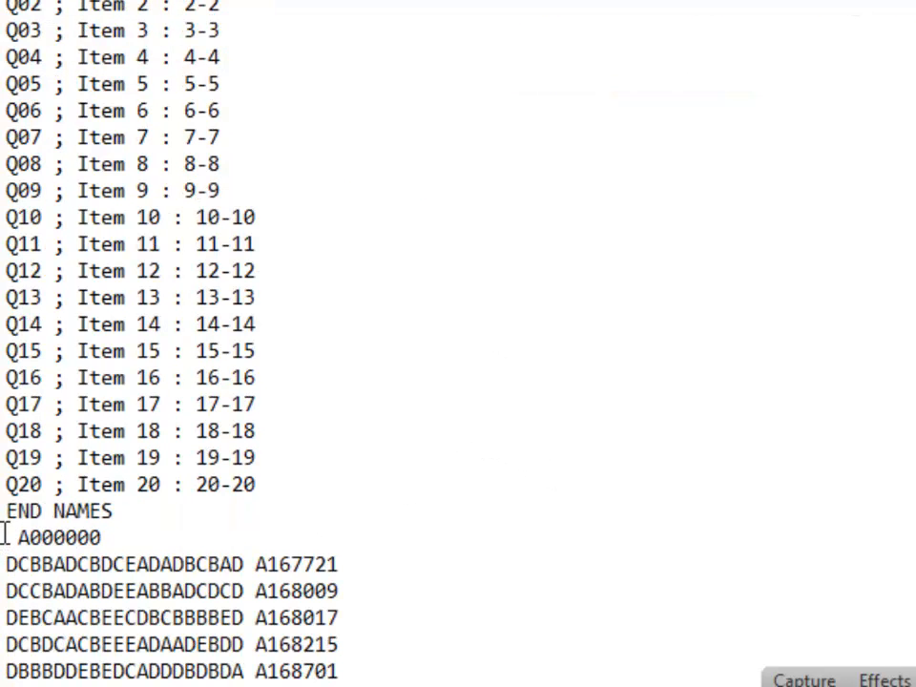
{"action": "left_click_drag", "start_coordinate": [6, 534], "coordinate": [173, 535]}
{"action": "key", "text": "BackSpace"}
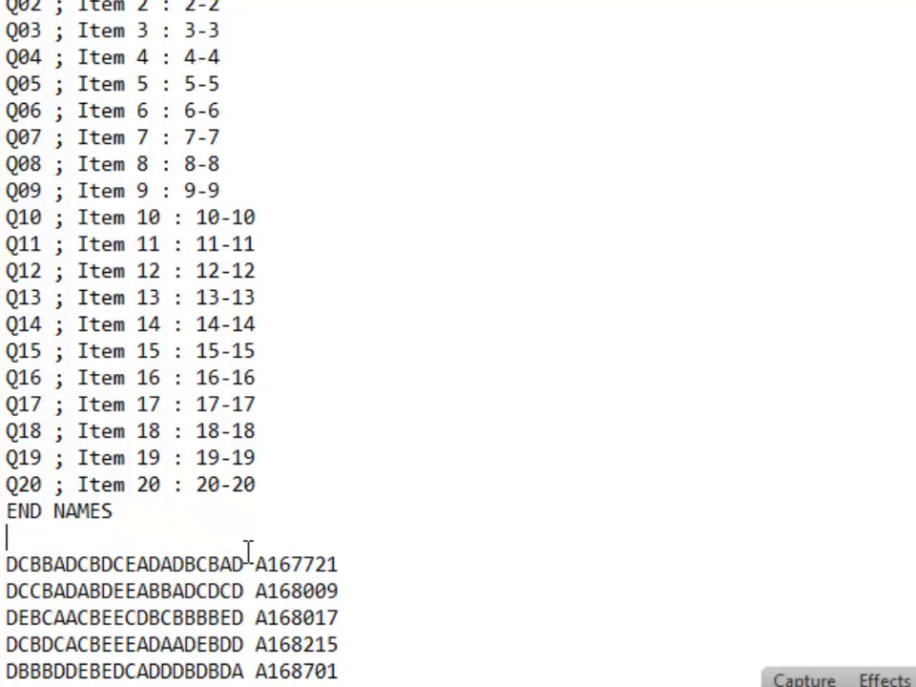
{"action": "key", "text": "Delete"}
Check through the student data records, save the edited control file, and close it.
{"action": "scroll", "coordinate": [385, 484], "scroll_direction": "down", "scroll_amount": 4}
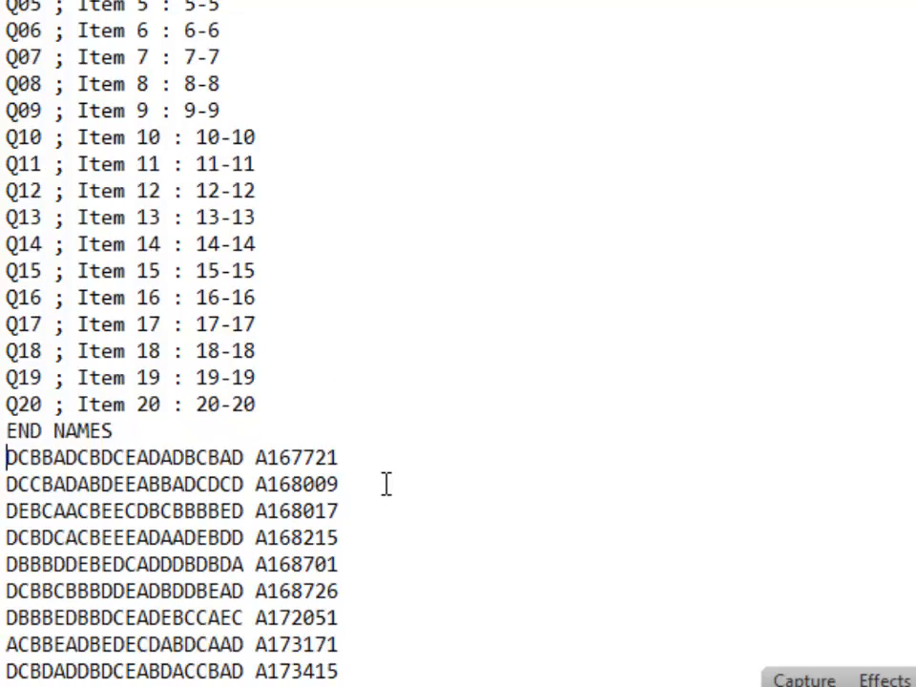
{"action": "scroll", "coordinate": [387, 485], "scroll_direction": "down", "scroll_amount": 20}
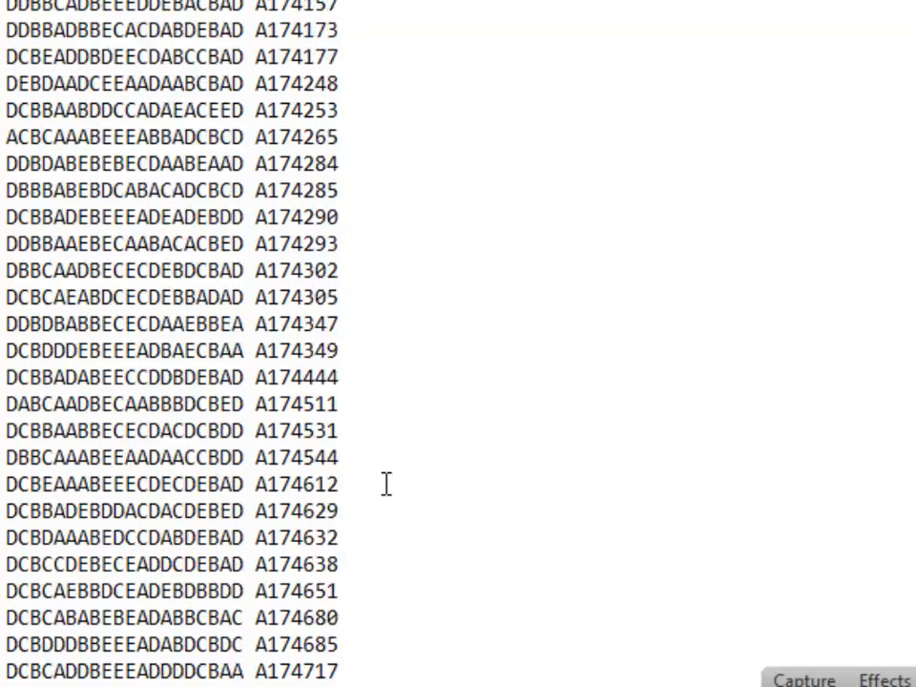
{"action": "scroll", "coordinate": [400, 480], "scroll_direction": "down", "scroll_amount": 12}
{"action": "scroll", "coordinate": [106, 335], "scroll_direction": "up", "scroll_amount": 20}
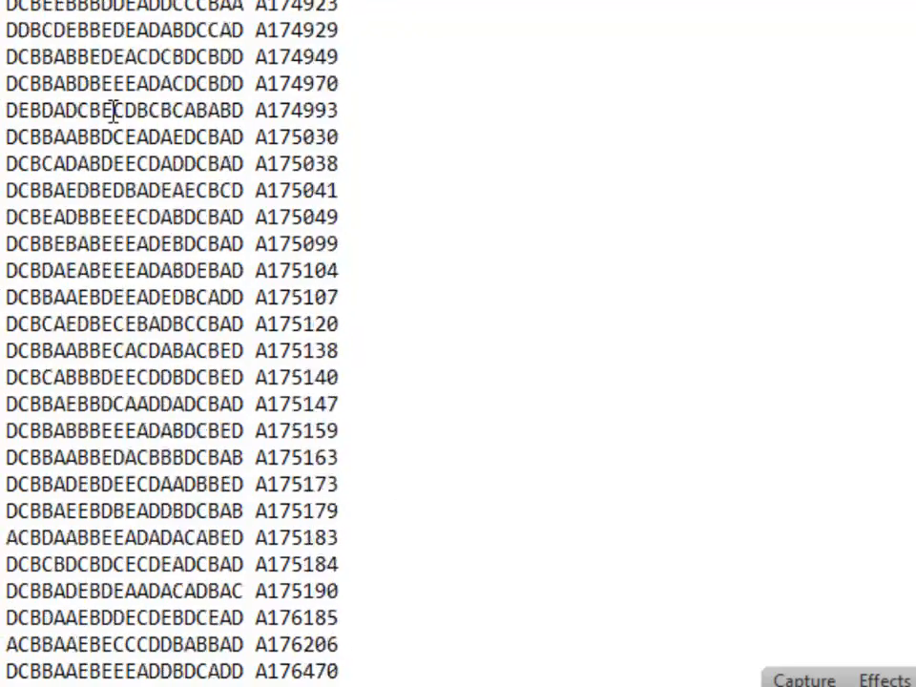
{"action": "scroll", "coordinate": [112, 111], "scroll_direction": "up", "scroll_amount": 20}
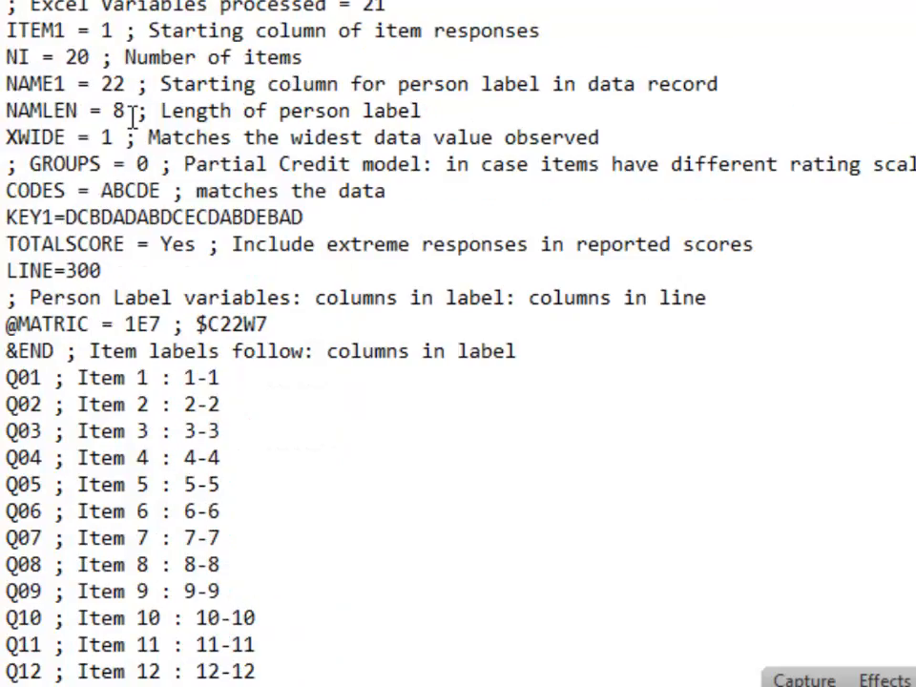
{"action": "left_click", "coordinate": [24, 48]}
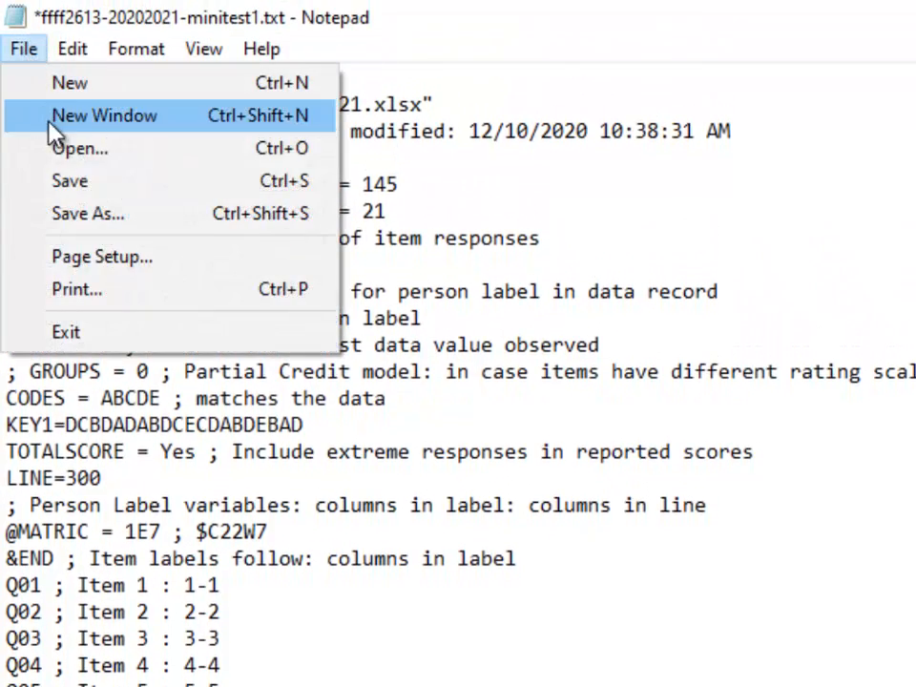
{"action": "left_click", "coordinate": [70, 183]}
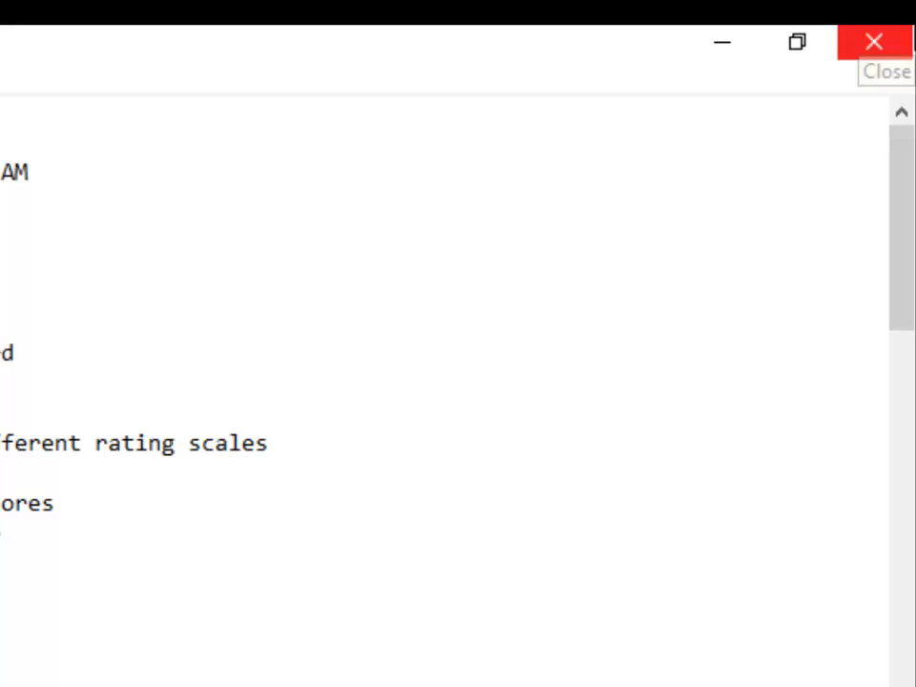
{"action": "left_click", "coordinate": [874, 42]}
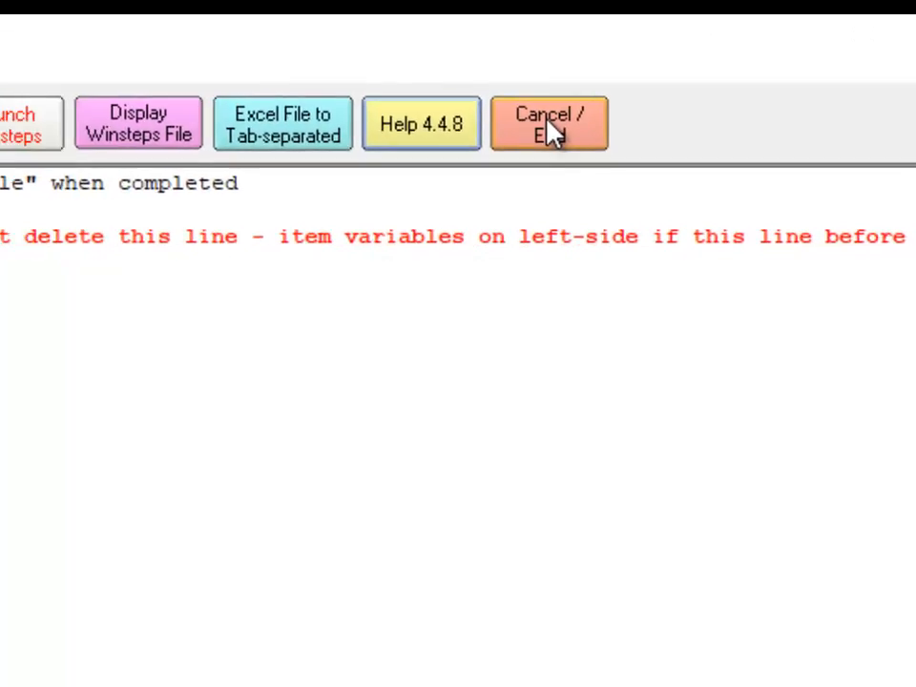
{"action": "left_click", "coordinate": [202, 139]}
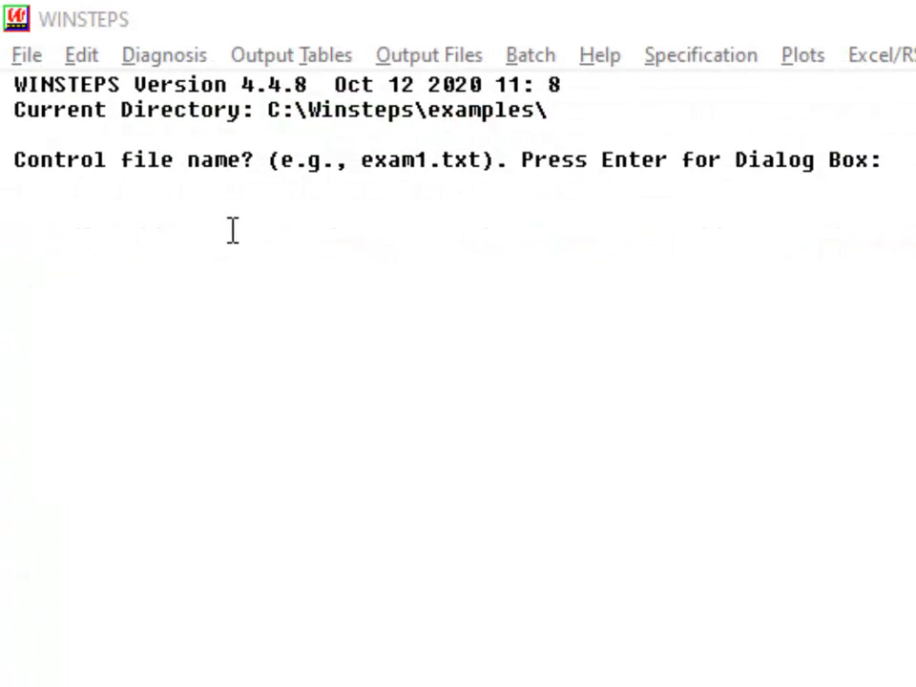
{"action": "left_click", "coordinate": [29, 57]}
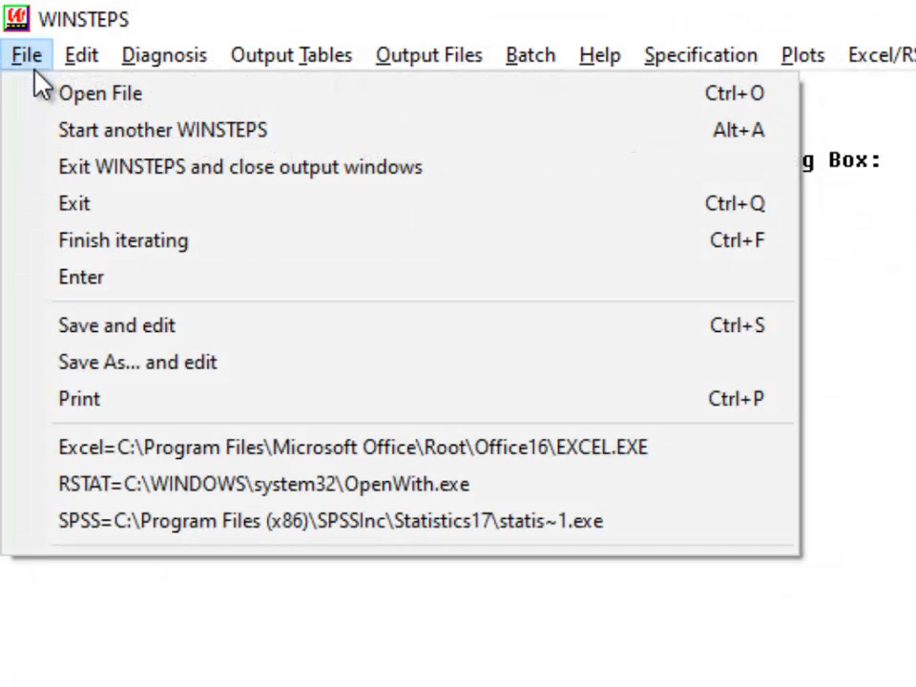
{"action": "left_click", "coordinate": [98, 92]}
{"action": "scroll", "coordinate": [261, 306], "scroll_direction": "up", "scroll_amount": 5}
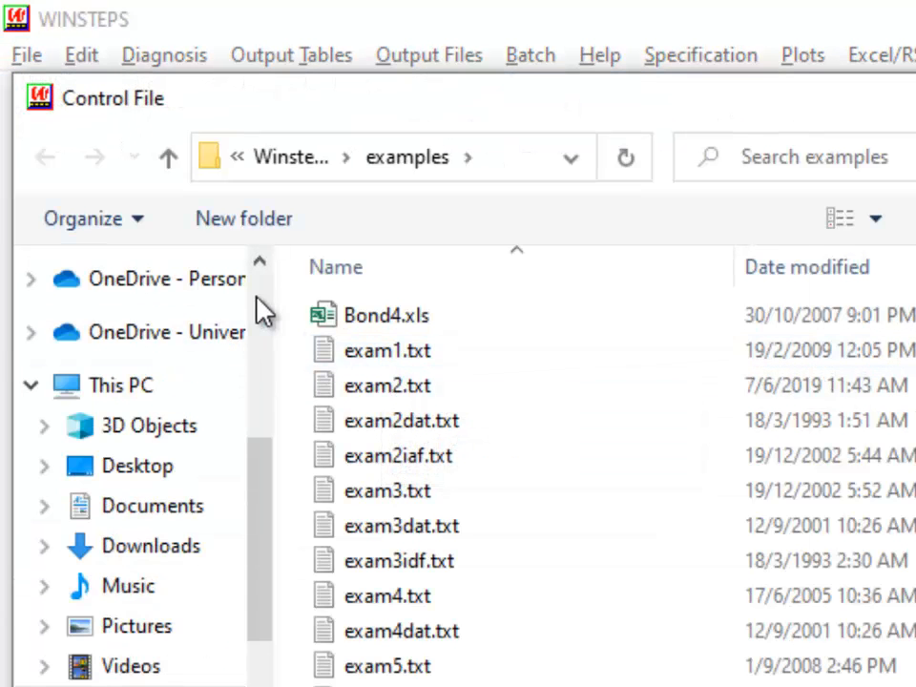
{"action": "left_click", "coordinate": [184, 336]}
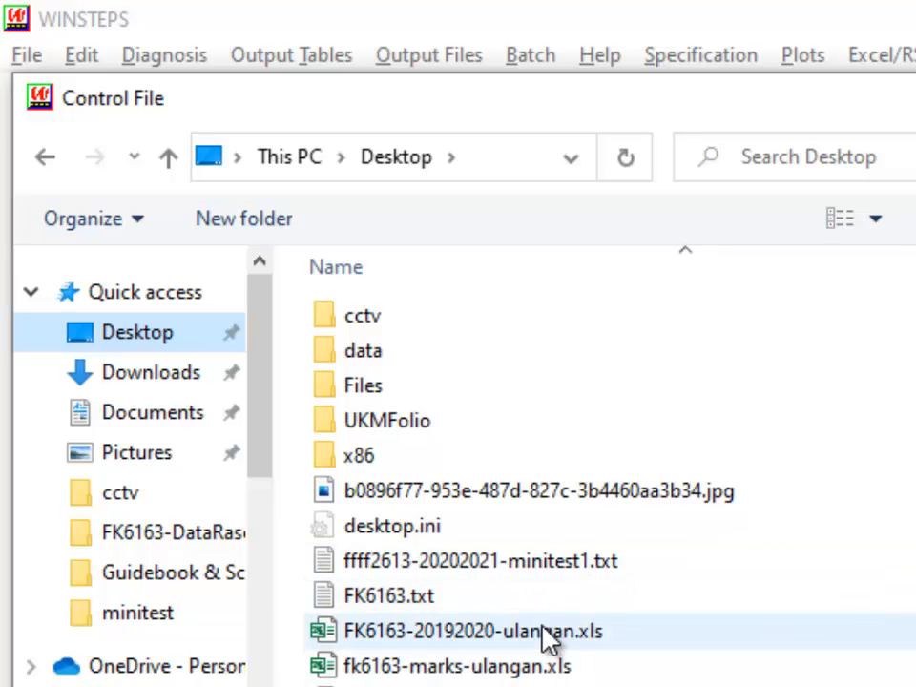
{"action": "double_click", "coordinate": [543, 579]}
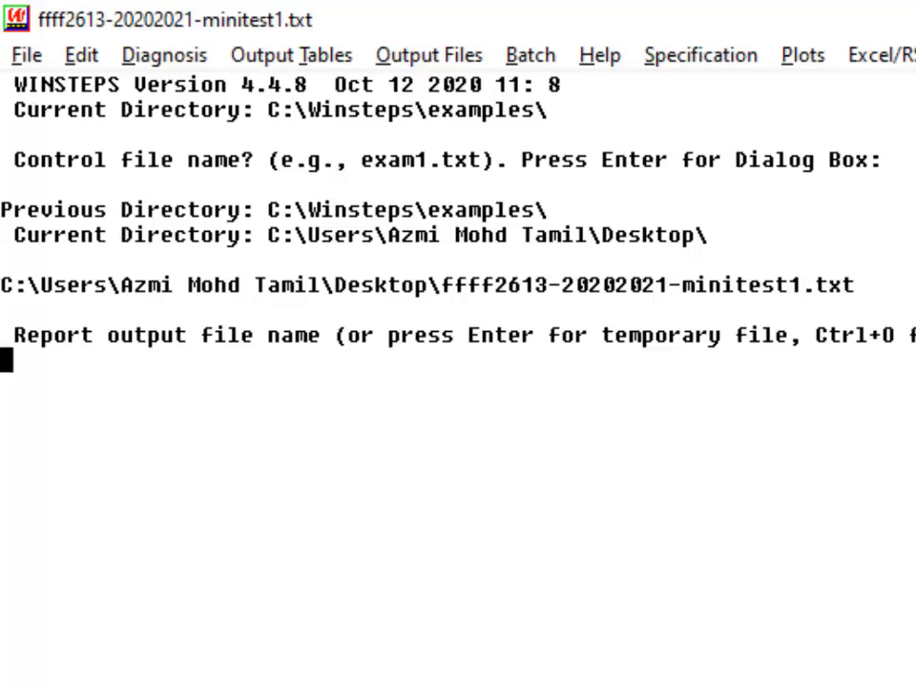
{"action": "key", "text": "Return"}
{"action": "key", "text": "Return"}
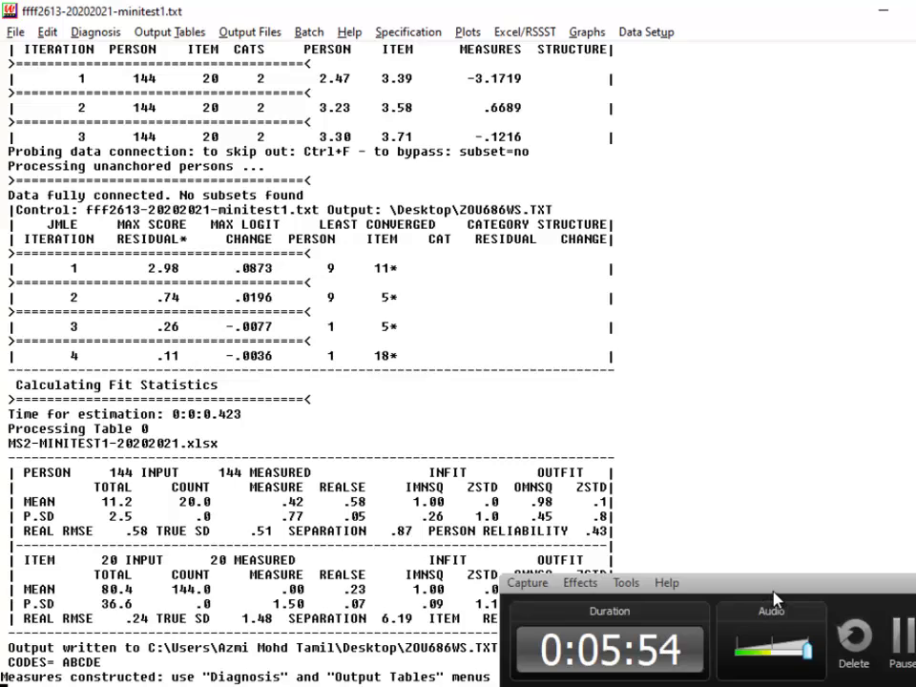
Request the PERSON File PFILE= output as an Excel file with column headings, saved as a permanent file.
{"action": "left_click_drag", "start_coordinate": [774, 598], "coordinate": [695, 252]}
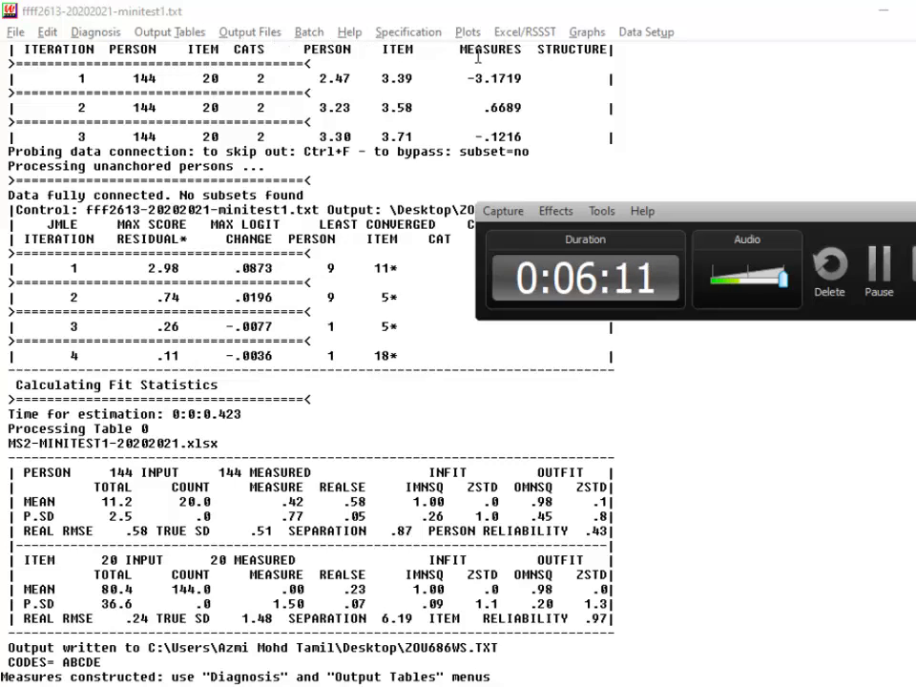
{"action": "left_click", "coordinate": [253, 32]}
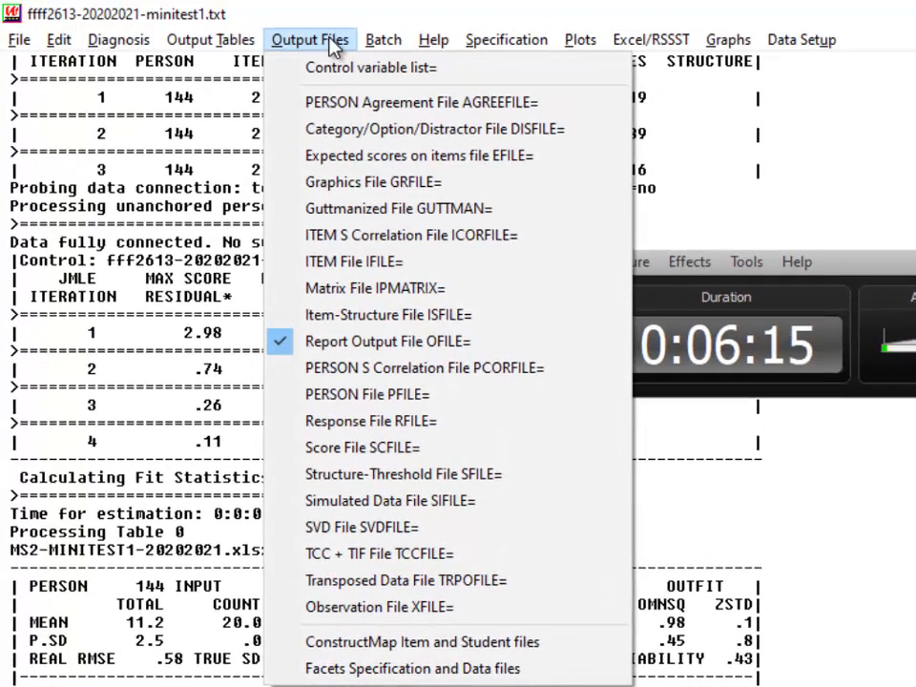
{"action": "left_click", "coordinate": [416, 403]}
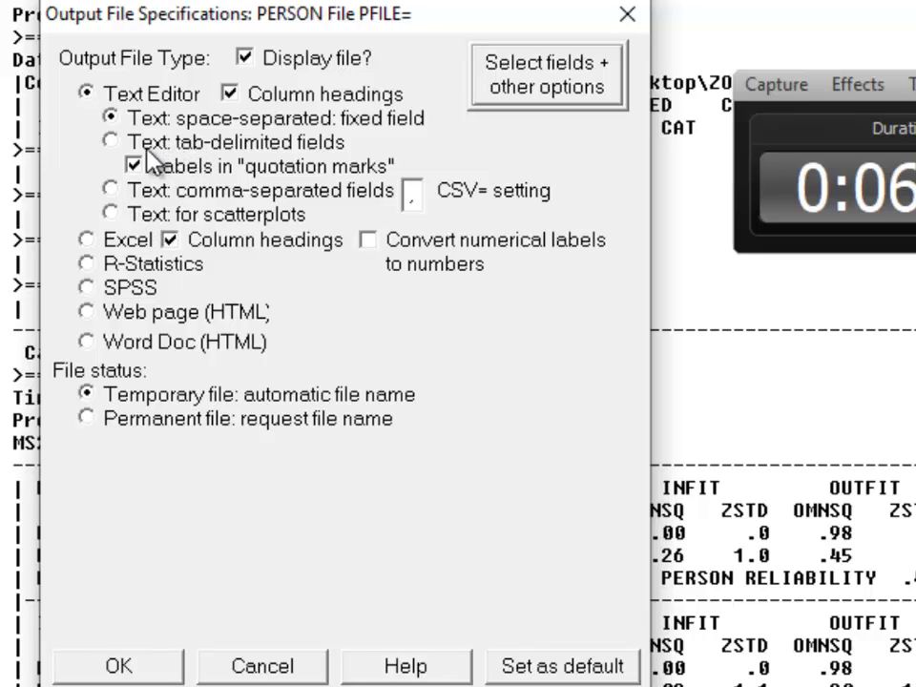
{"action": "left_click", "coordinate": [92, 246]}
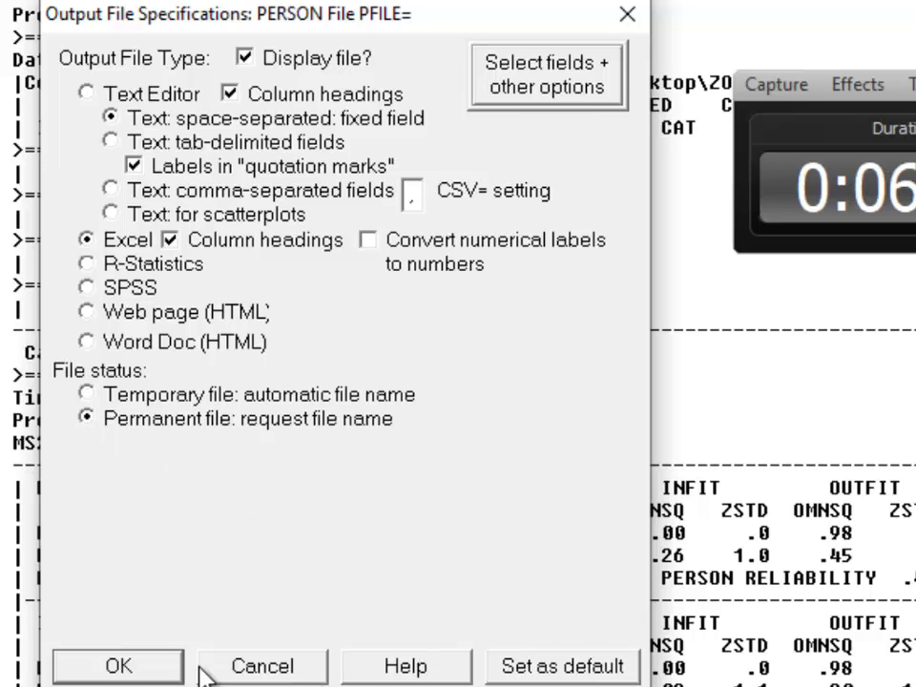
{"action": "left_click", "coordinate": [133, 666]}
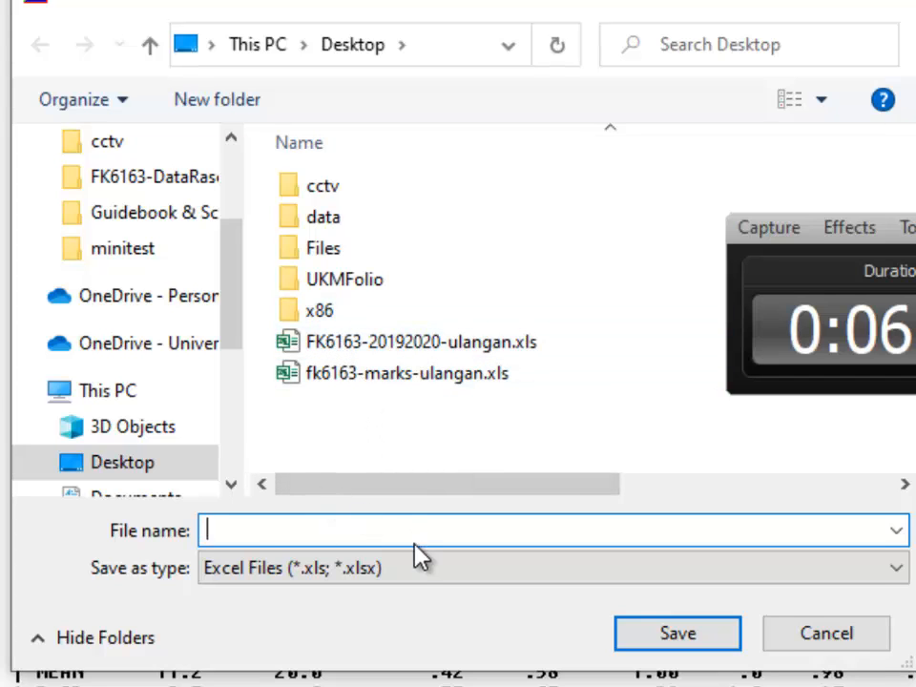
{"action": "type", "text": "ffff"}
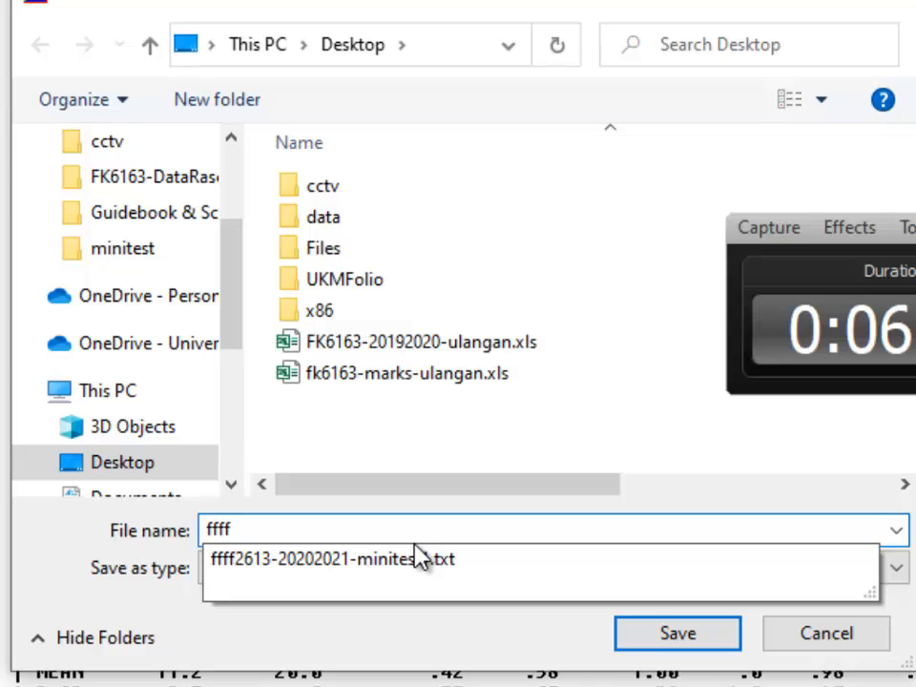
{"action": "type", "text": "2613-202020"}
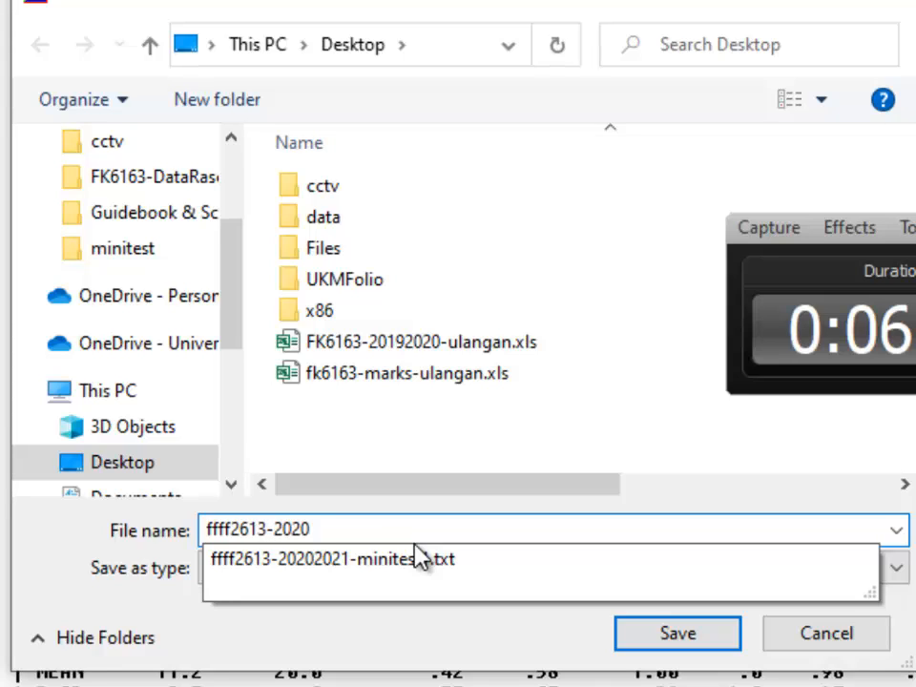
{"action": "type", "text": "2021-m"}
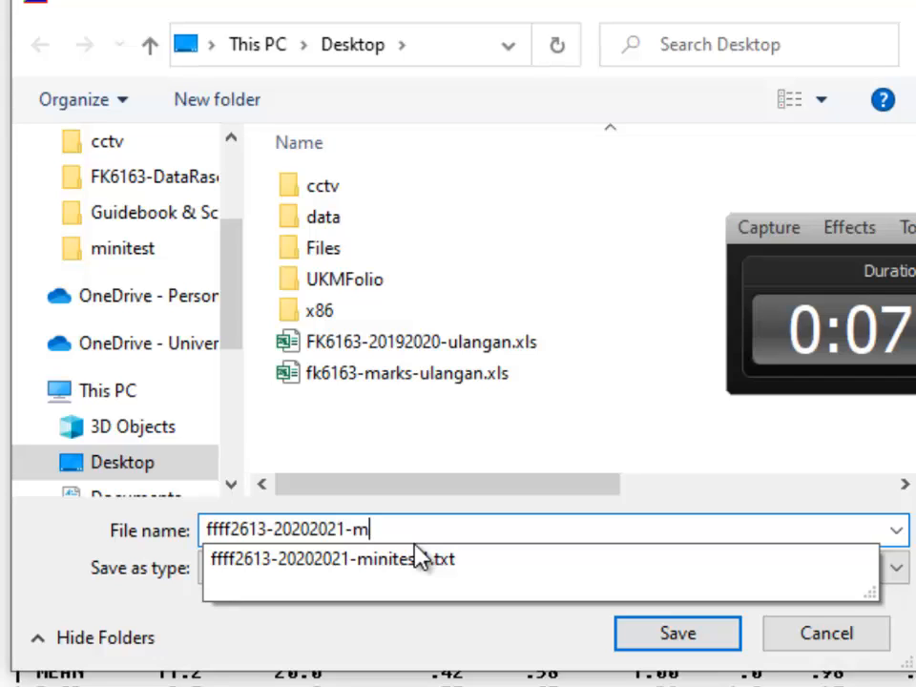
{"action": "type", "text": "initret1"}
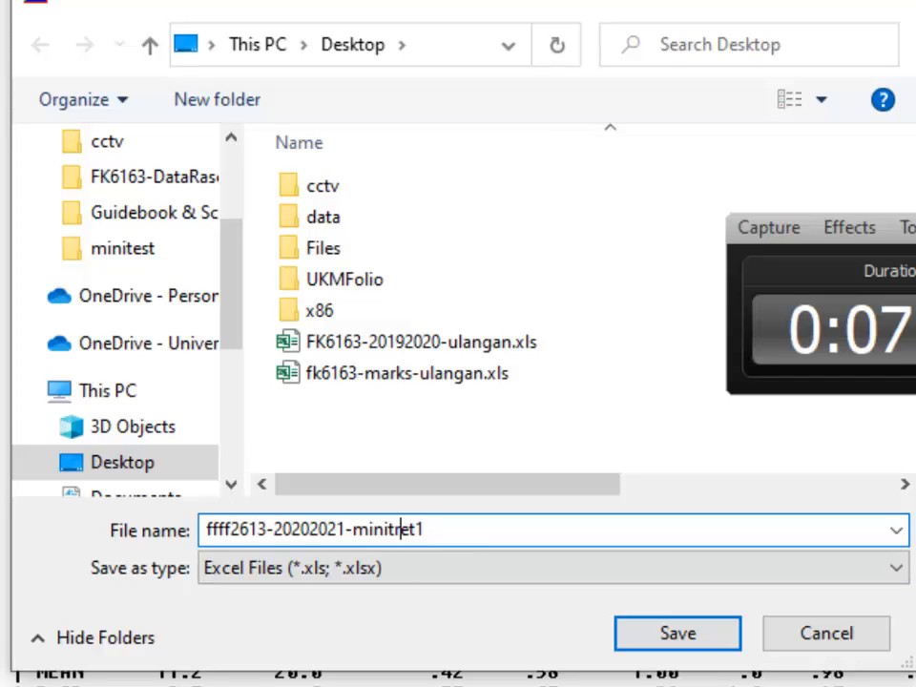
{"action": "key", "text": "BackSpace"}
{"action": "type", "text": "s"}
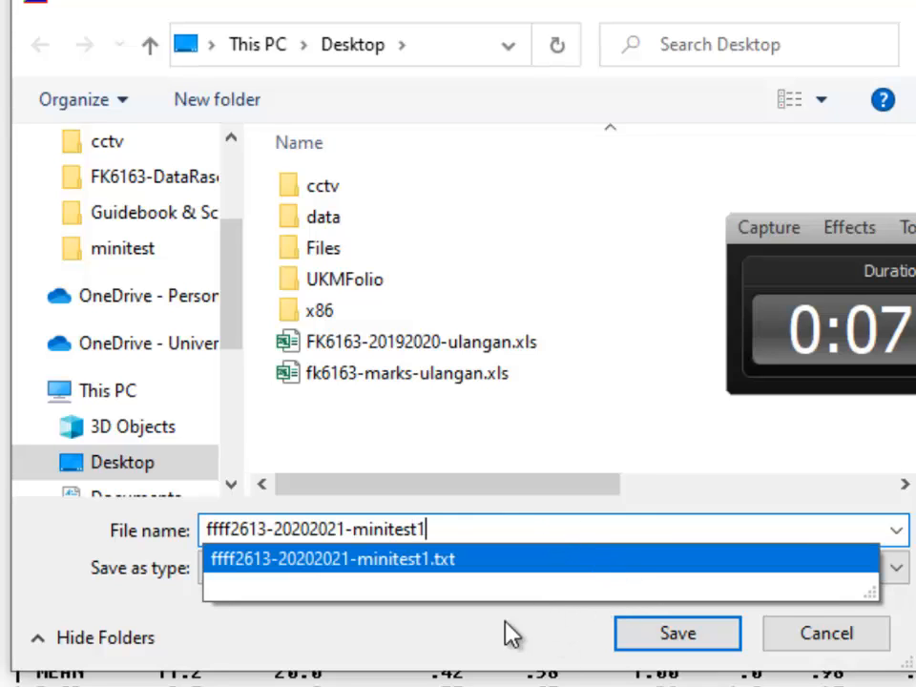
{"action": "left_click", "coordinate": [520, 483]}
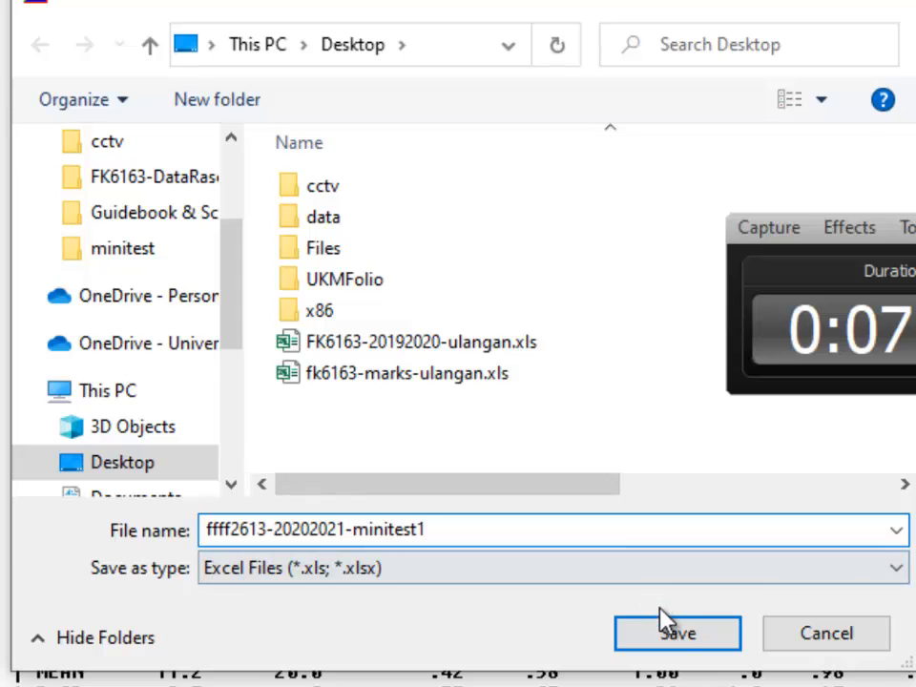
{"action": "left_click", "coordinate": [678, 639]}
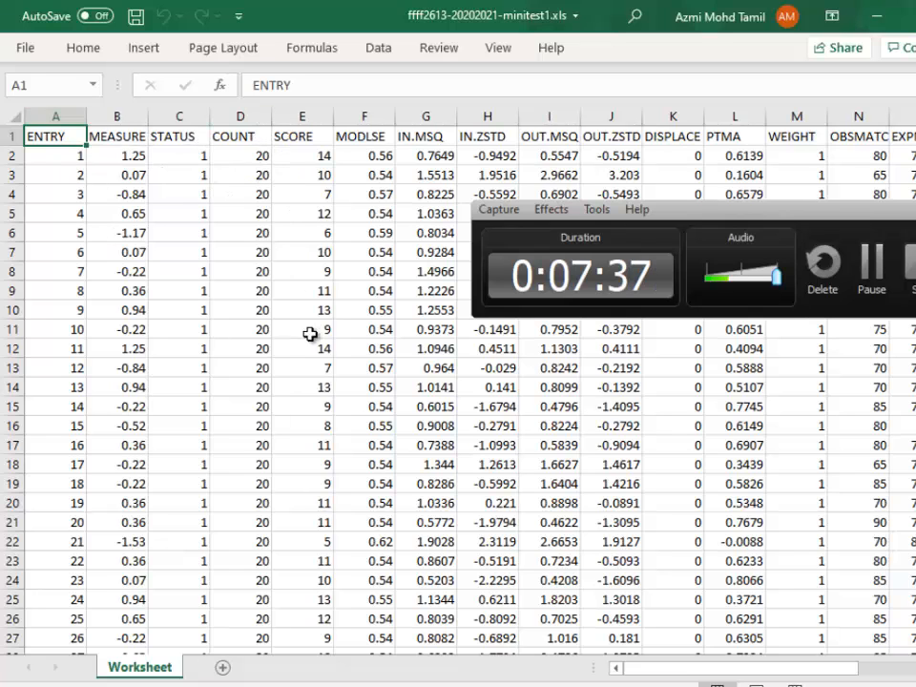
Look through the rows of exported person measures and scores in the worksheet.
{"action": "scroll", "coordinate": [288, 457], "scroll_direction": "down", "scroll_amount": 8}
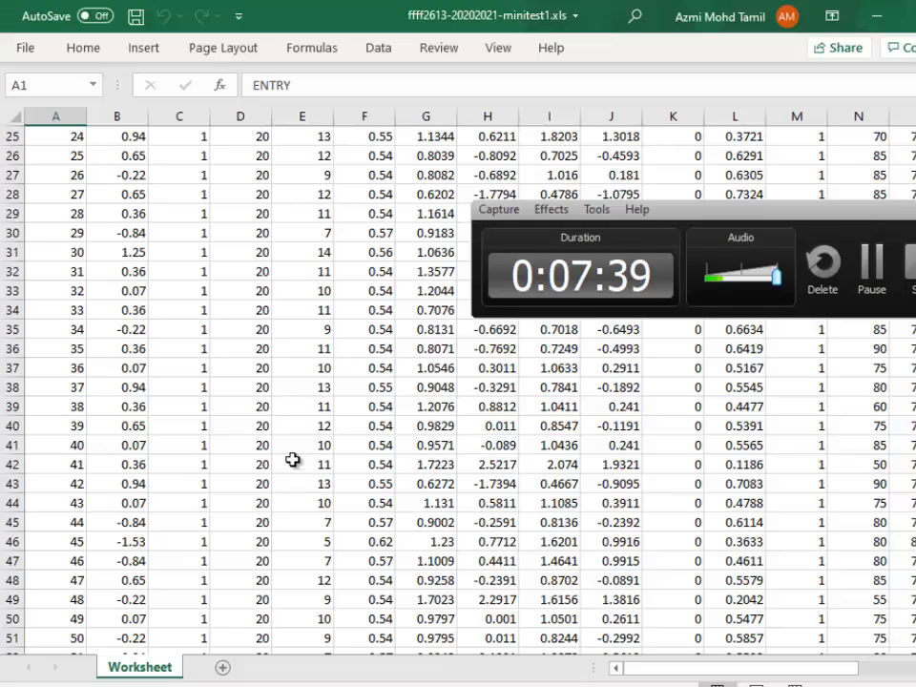
{"action": "scroll", "coordinate": [292, 460], "scroll_direction": "down", "scroll_amount": 20}
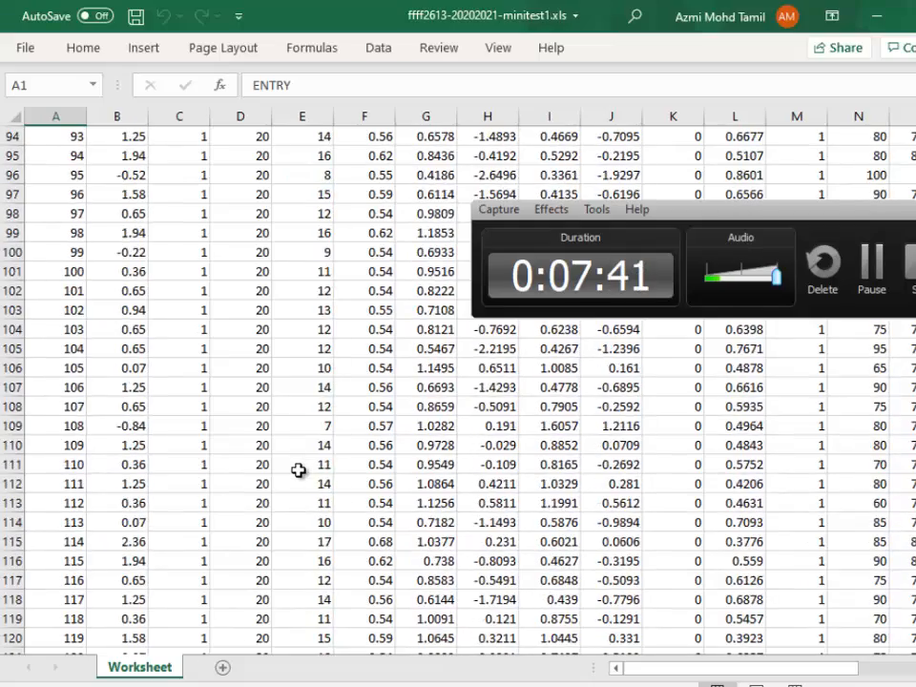
{"action": "scroll", "coordinate": [299, 469], "scroll_direction": "down", "scroll_amount": 9}
{"action": "scroll", "coordinate": [301, 469], "scroll_direction": "up", "scroll_amount": 5}
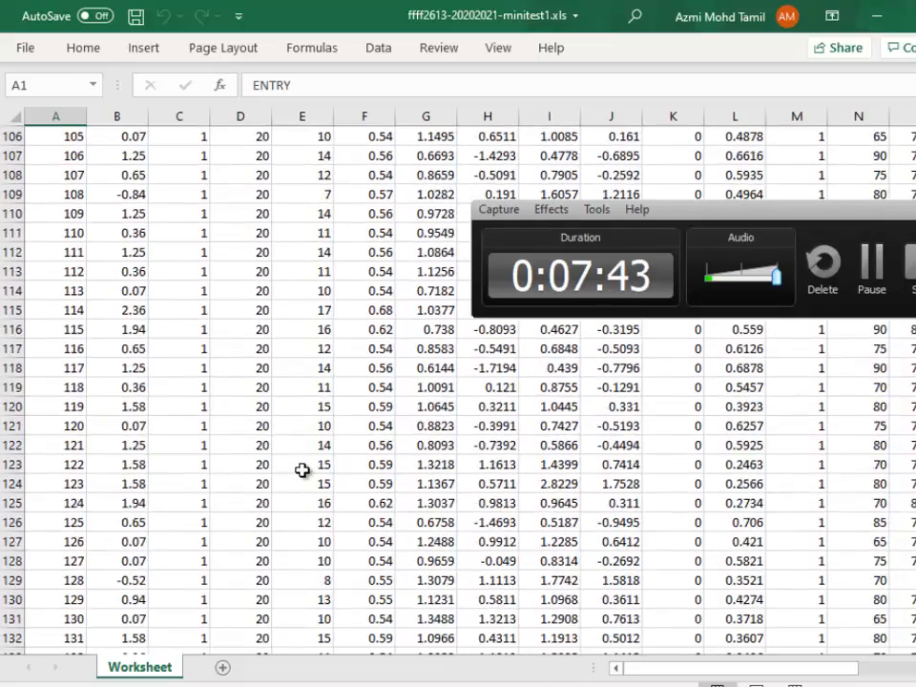
{"action": "scroll", "coordinate": [301, 470], "scroll_direction": "up", "scroll_amount": 20}
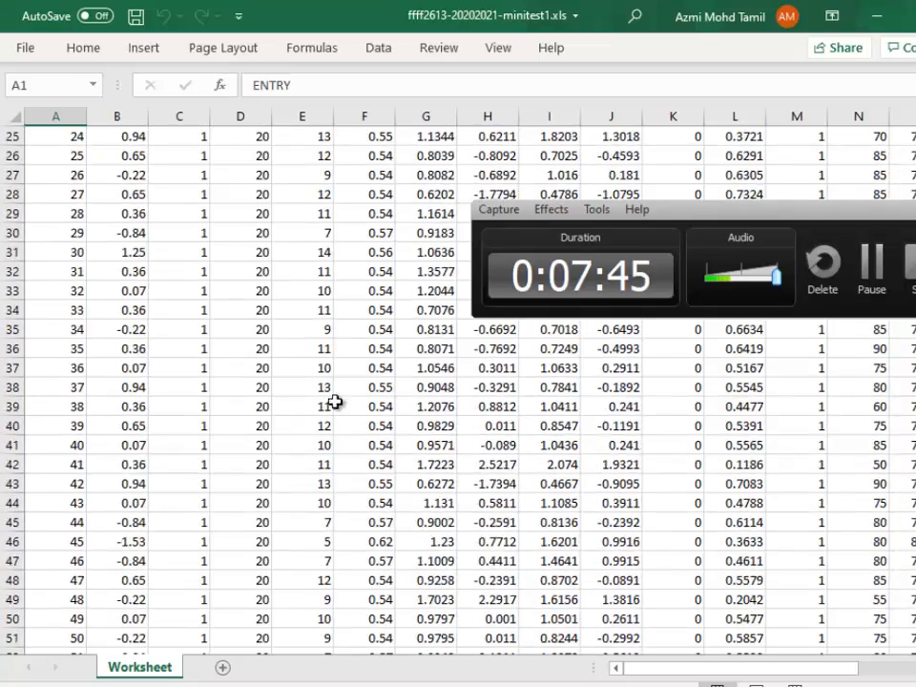
{"action": "scroll", "coordinate": [336, 402], "scroll_direction": "up", "scroll_amount": 8}
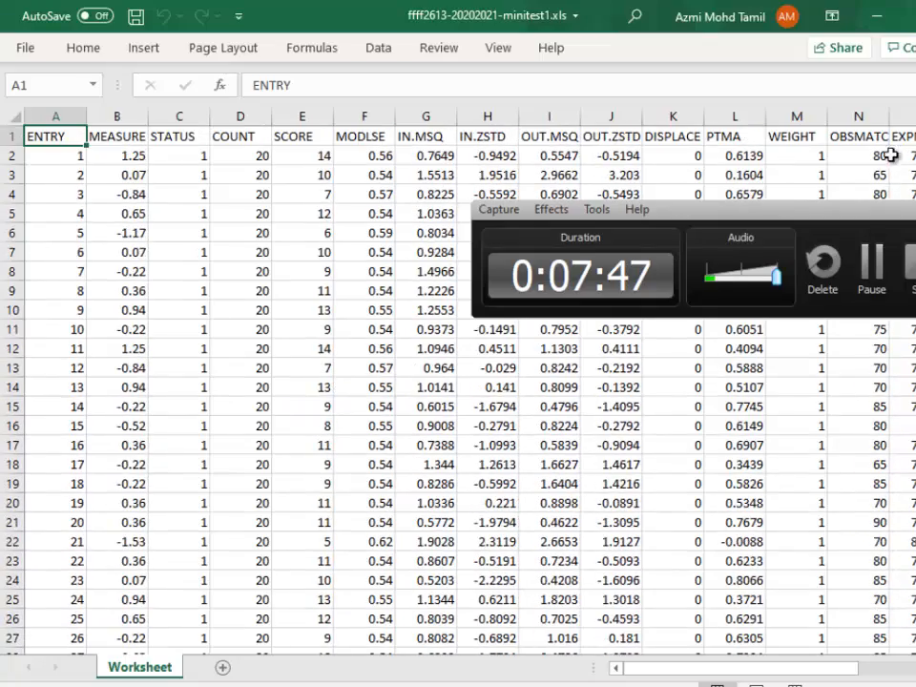
Move the NAME column to column B, between ENTRY and MEASURE.
{"action": "scroll", "coordinate": [787, 677], "scroll_direction": "right", "scroll_amount": 4}
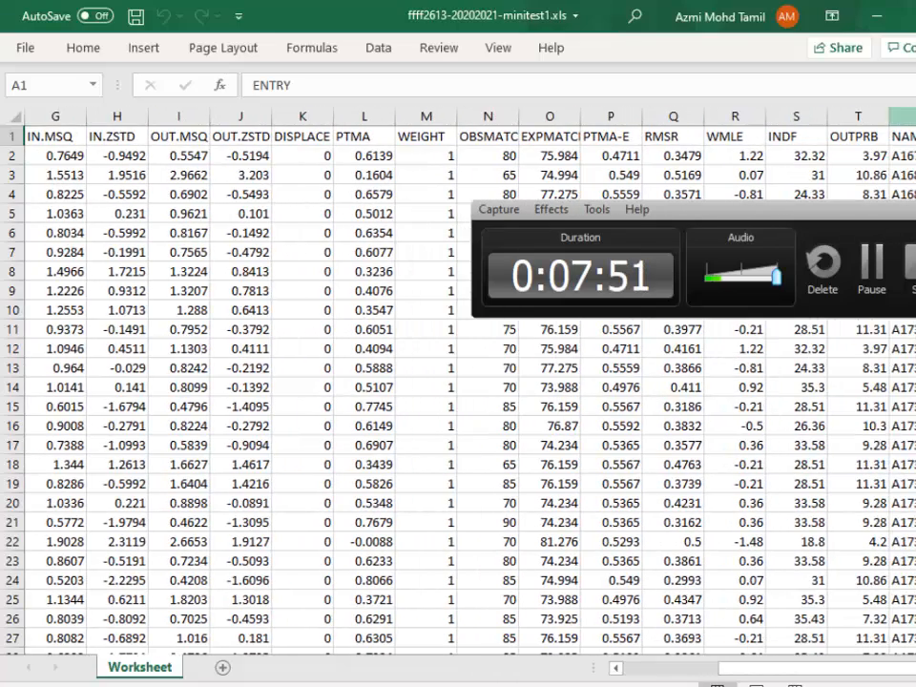
{"action": "left_click", "coordinate": [902, 115]}
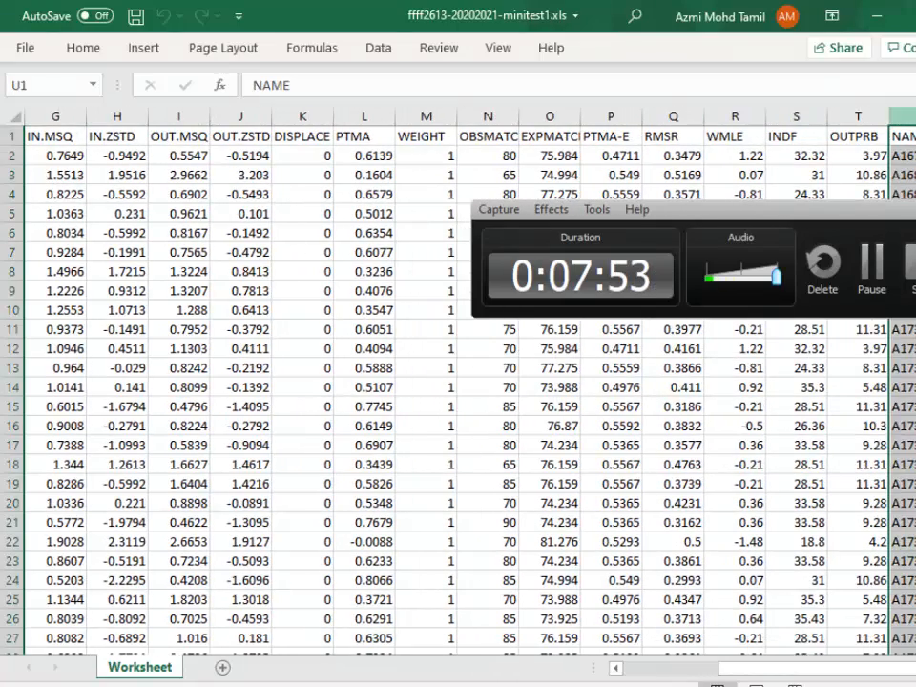
{"action": "right_click", "coordinate": [902, 116]}
{"action": "left_click", "coordinate": [855, 127]}
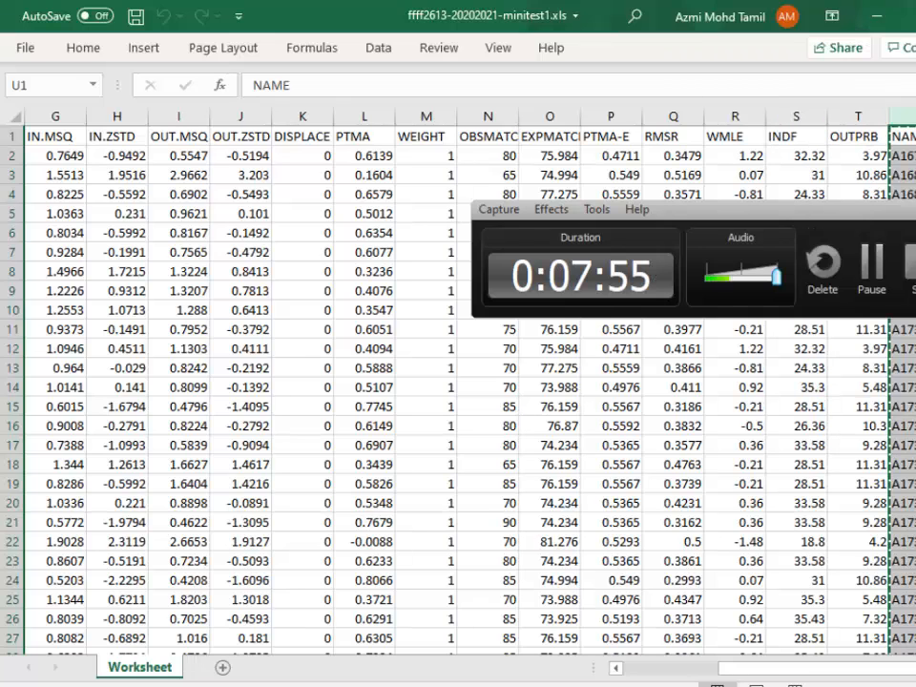
{"action": "left_click", "coordinate": [640, 672]}
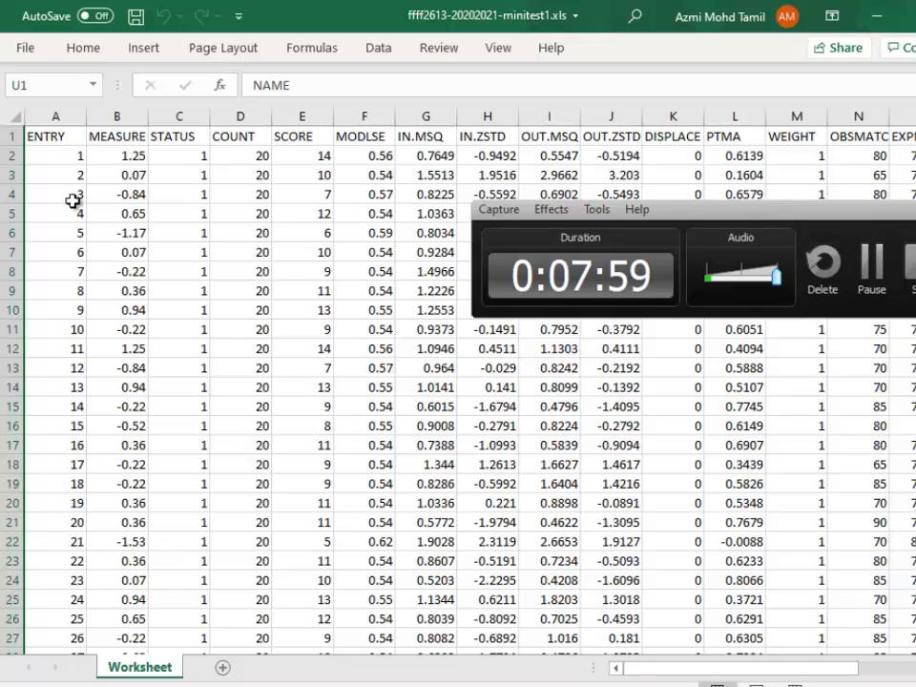
{"action": "right_click", "coordinate": [98, 116]}
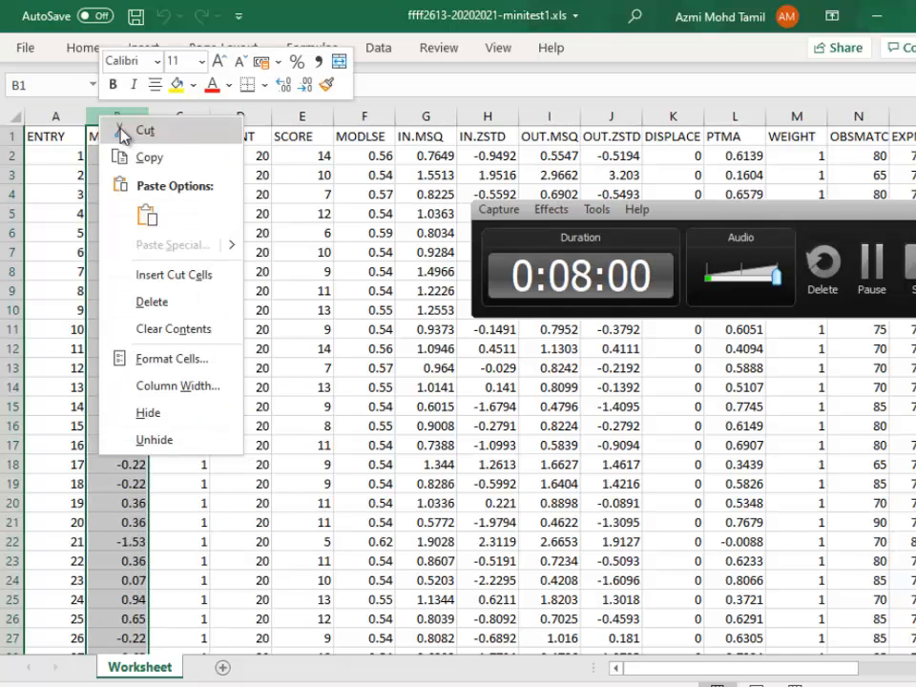
{"action": "left_click", "coordinate": [199, 272]}
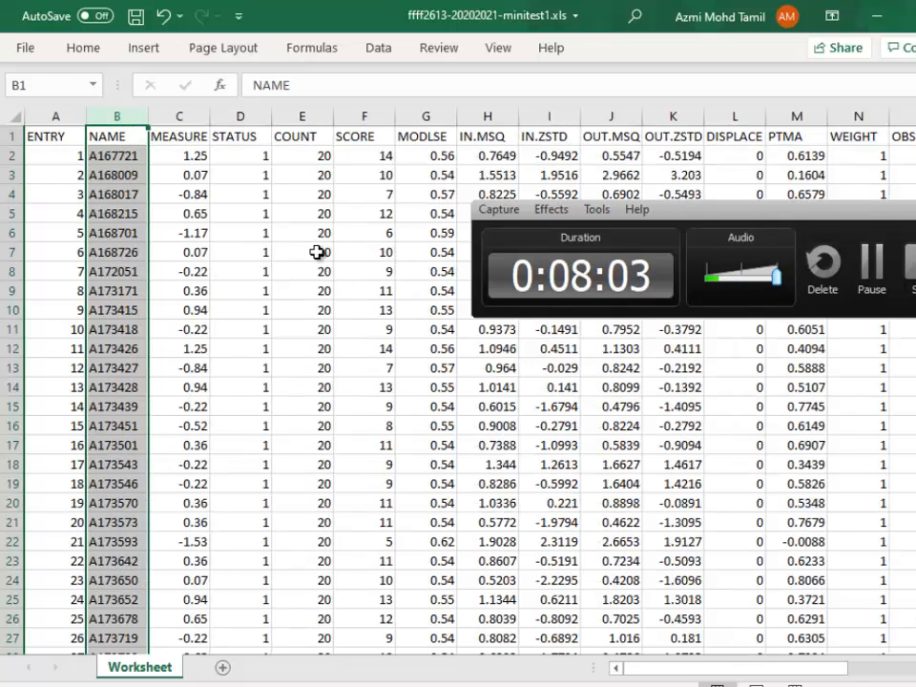
Move the SCORE column to column D, directly after MEASURE and before STATUS.
{"action": "left_click", "coordinate": [371, 110]}
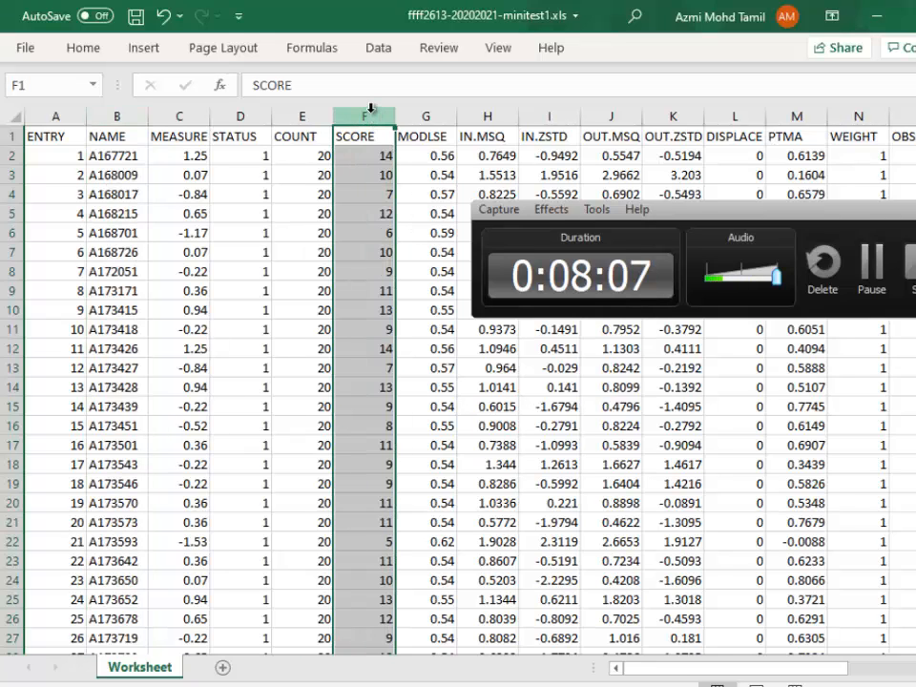
{"action": "right_click", "coordinate": [371, 110]}
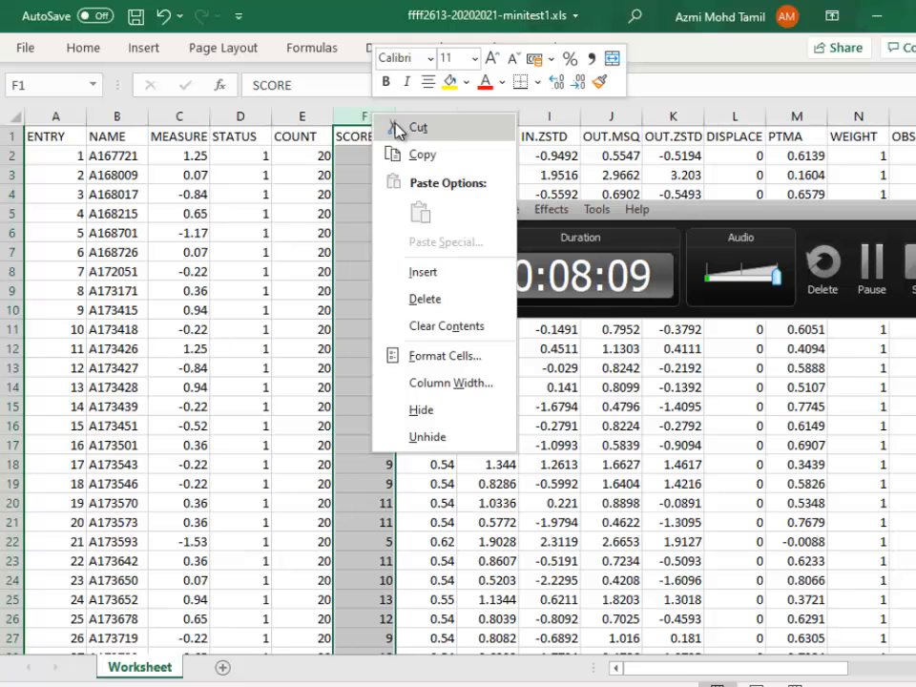
{"action": "left_click", "coordinate": [406, 125]}
{"action": "left_click", "coordinate": [254, 109]}
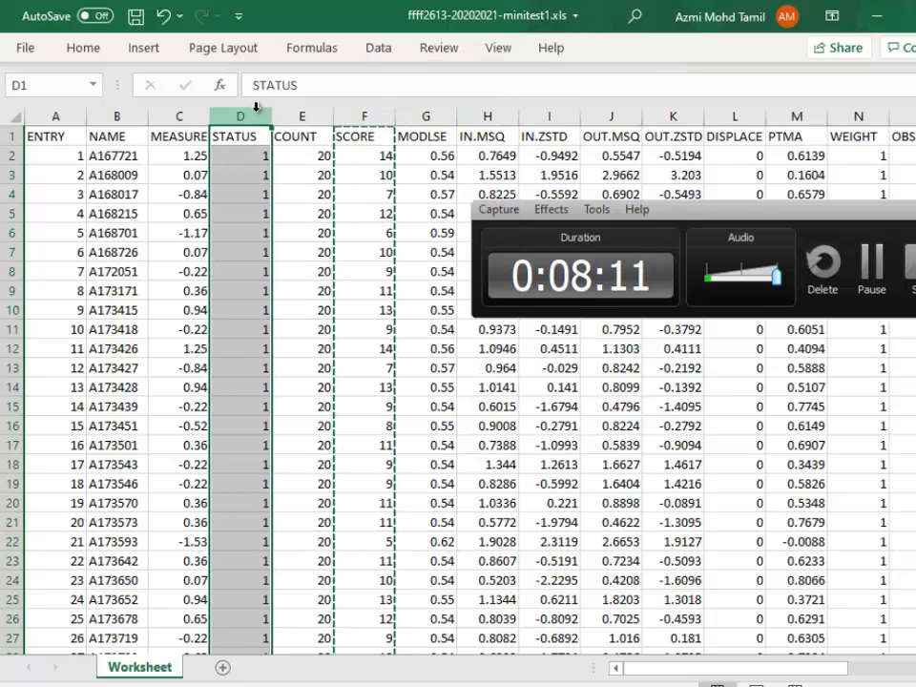
{"action": "right_click", "coordinate": [258, 115]}
{"action": "left_click", "coordinate": [334, 277]}
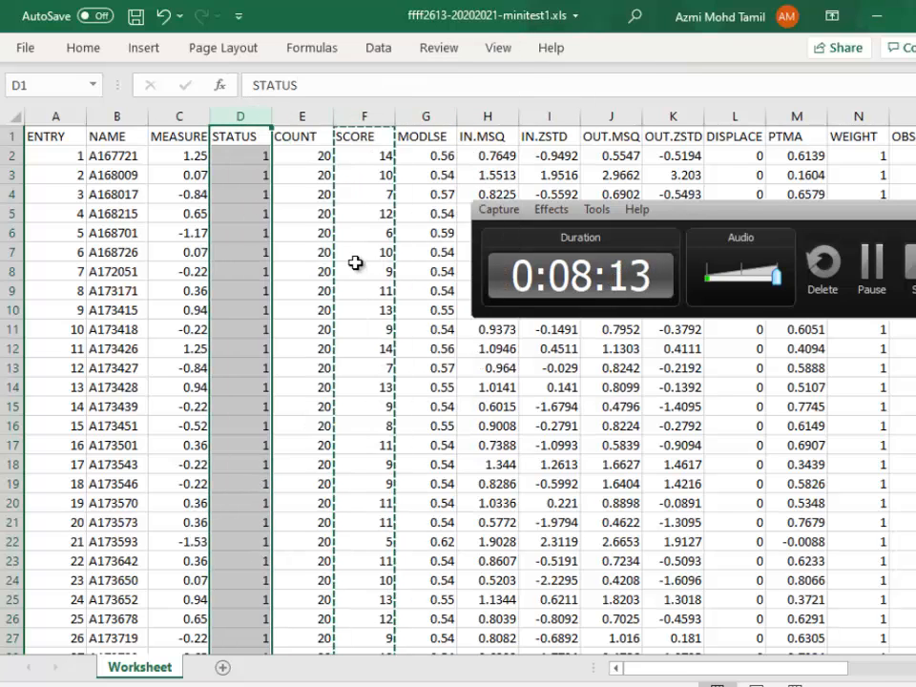
Move the COUNT column to column E, between SCORE and STATUS.
{"action": "right_click", "coordinate": [364, 112]}
{"action": "left_click", "coordinate": [374, 128]}
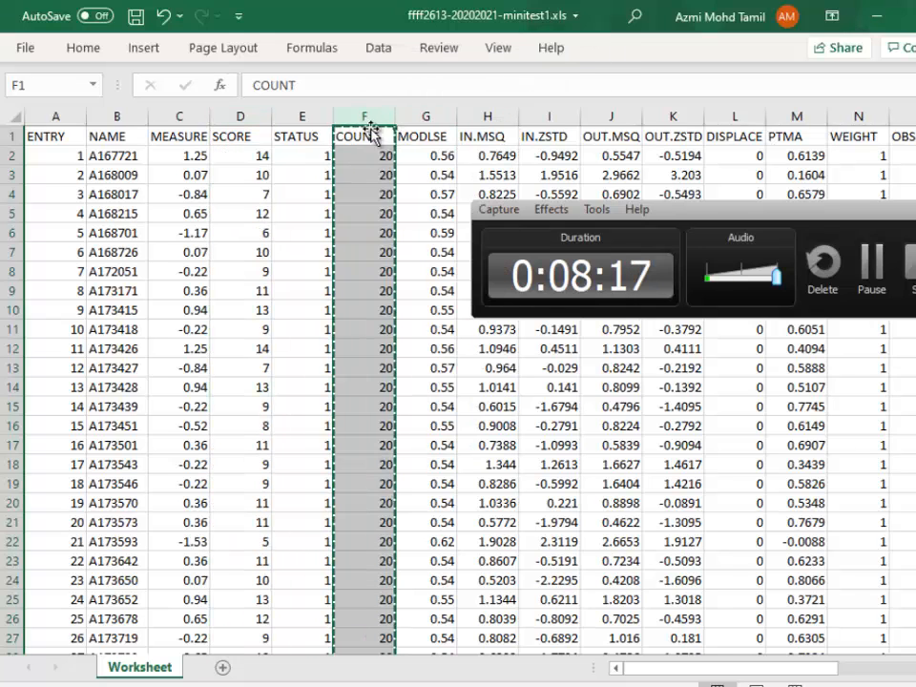
{"action": "left_click", "coordinate": [302, 115]}
{"action": "right_click", "coordinate": [304, 116]}
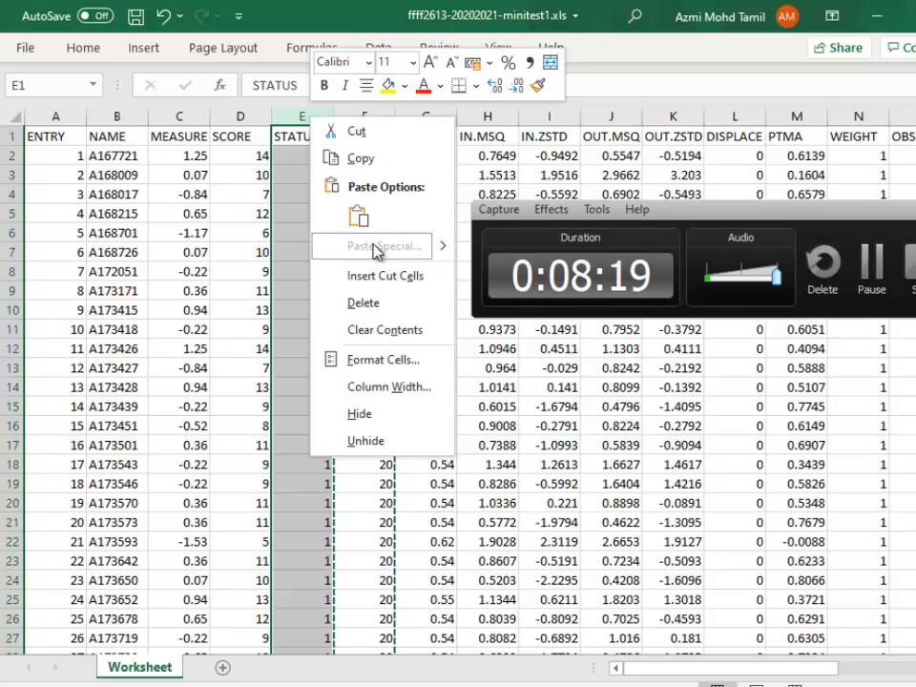
{"action": "left_click", "coordinate": [385, 276]}
Insert an empty column F before STATUS and enter the heading Marks in F1.
{"action": "right_click", "coordinate": [366, 116]}
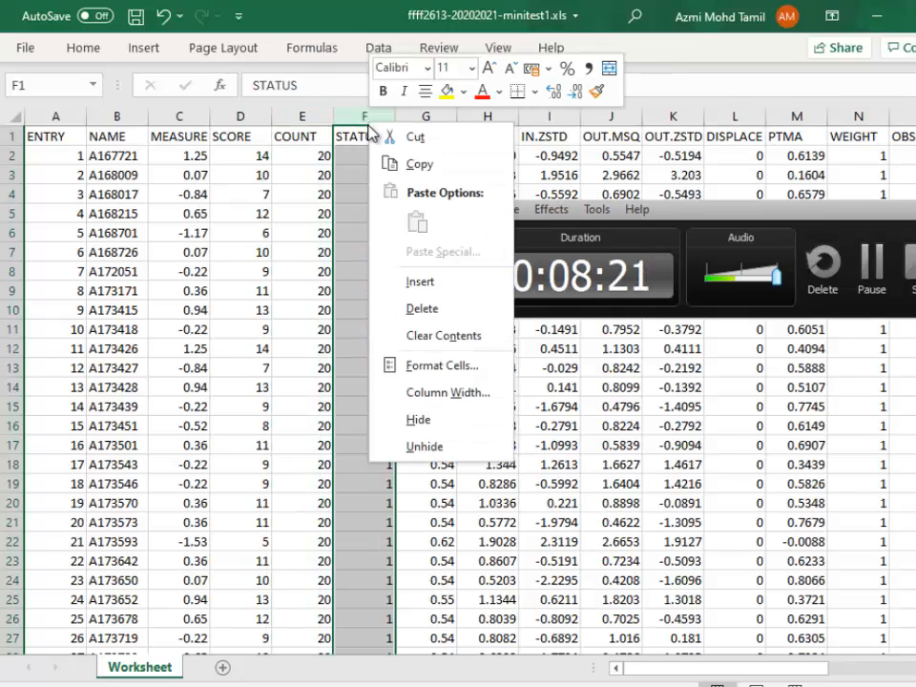
{"action": "left_click", "coordinate": [420, 281]}
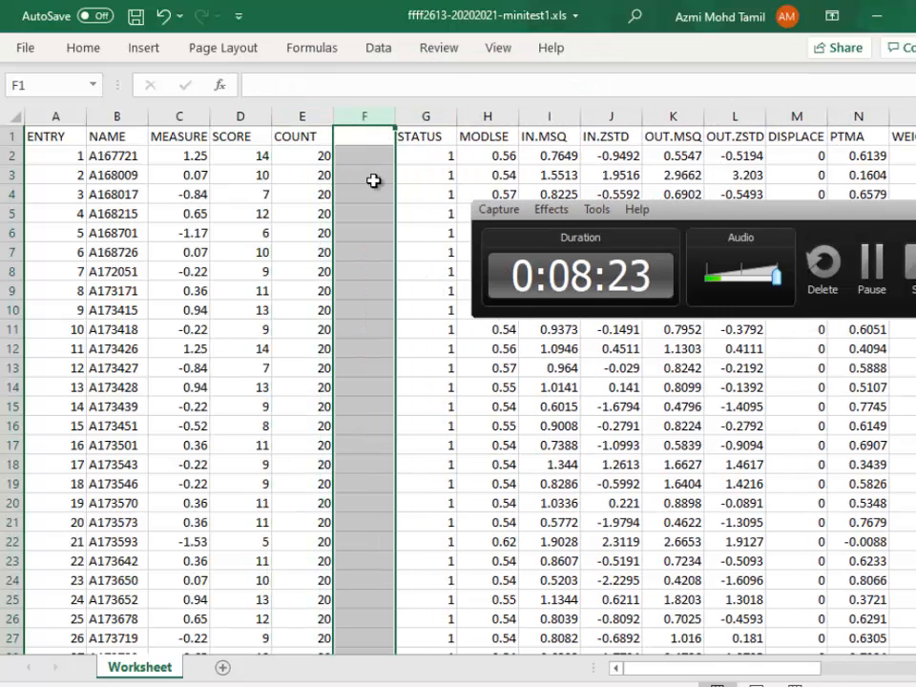
{"action": "left_click_drag", "start_coordinate": [364, 155], "coordinate": [363, 213]}
{"action": "left_click", "coordinate": [364, 156]}
{"action": "left_click", "coordinate": [365, 136]}
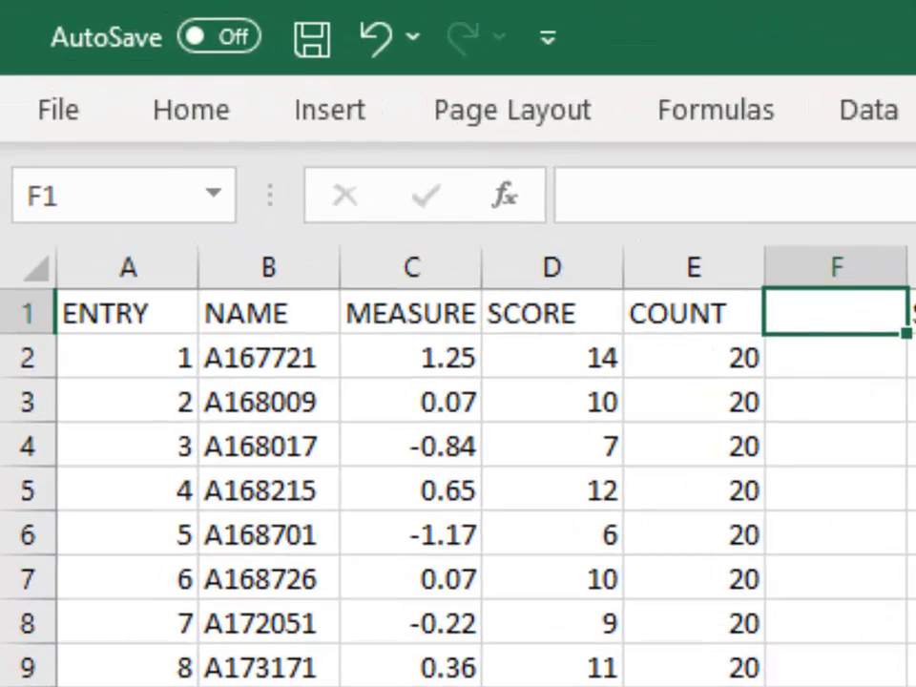
{"action": "type", "text": "Marks"}
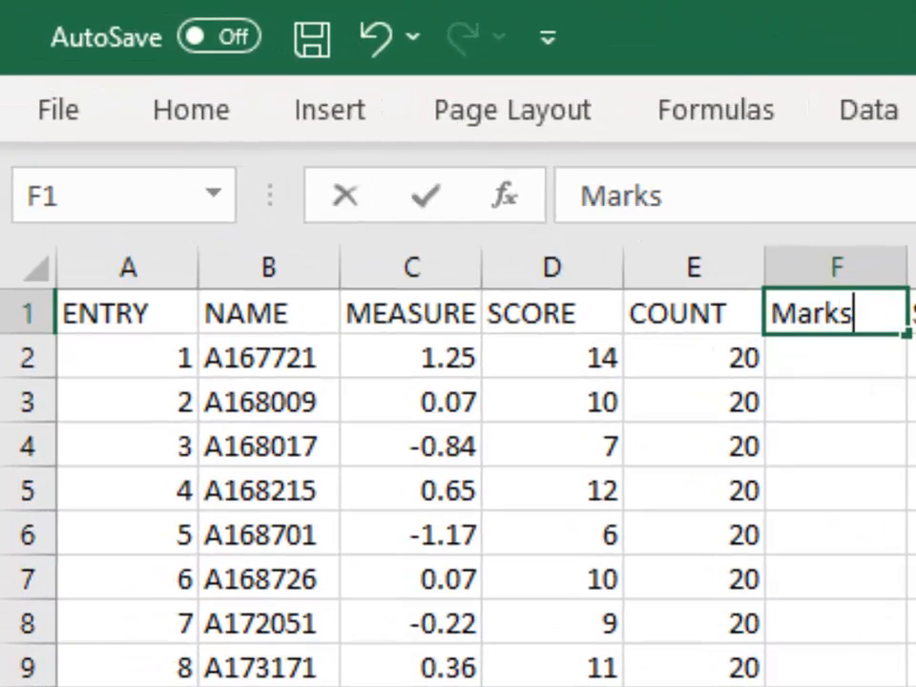
Enter the formula =D2/E2*100 in F2 to calculate the first student's percentage mark.
{"action": "left_click", "coordinate": [833, 360]}
{"action": "type", "text": "="}
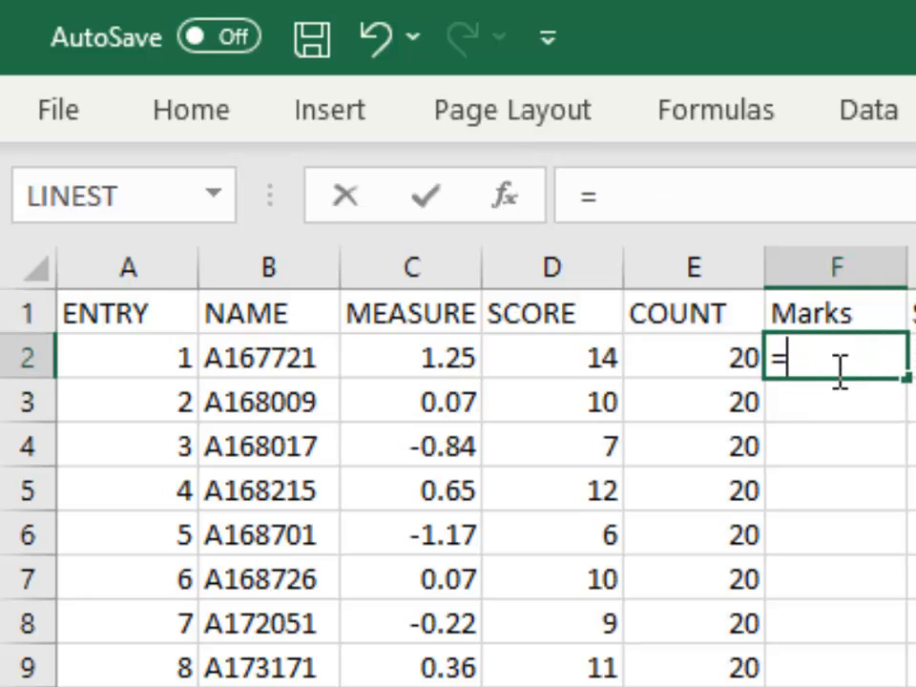
{"action": "left_click", "coordinate": [561, 345]}
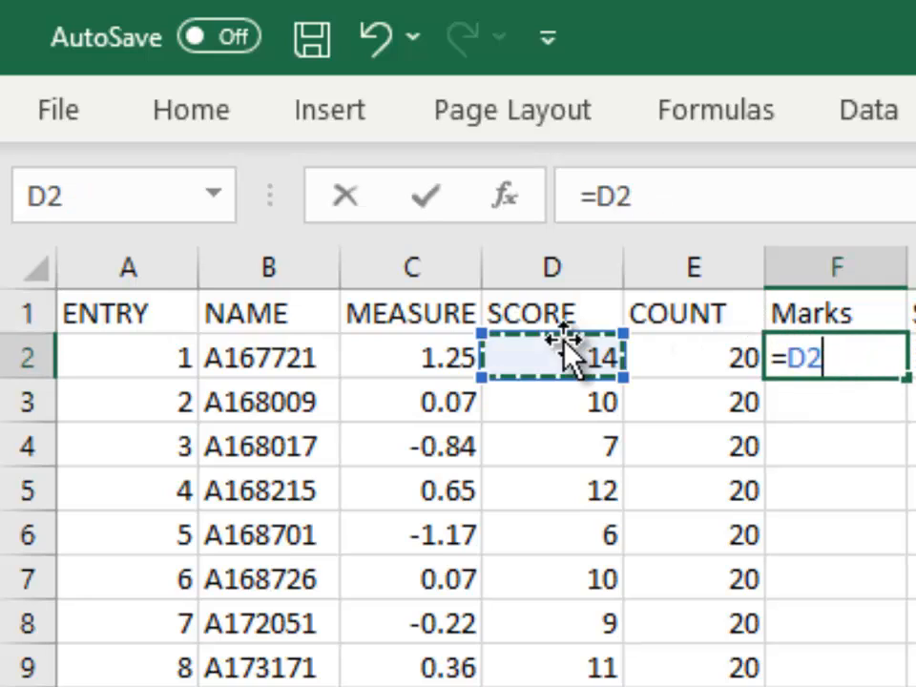
{"action": "type", "text": "/"}
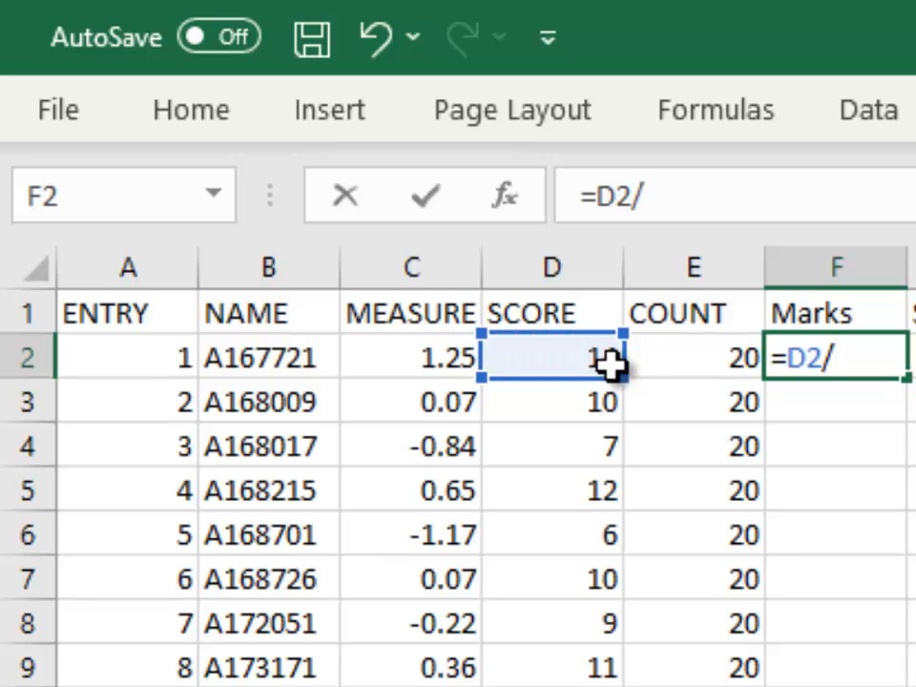
{"action": "left_click", "coordinate": [681, 355]}
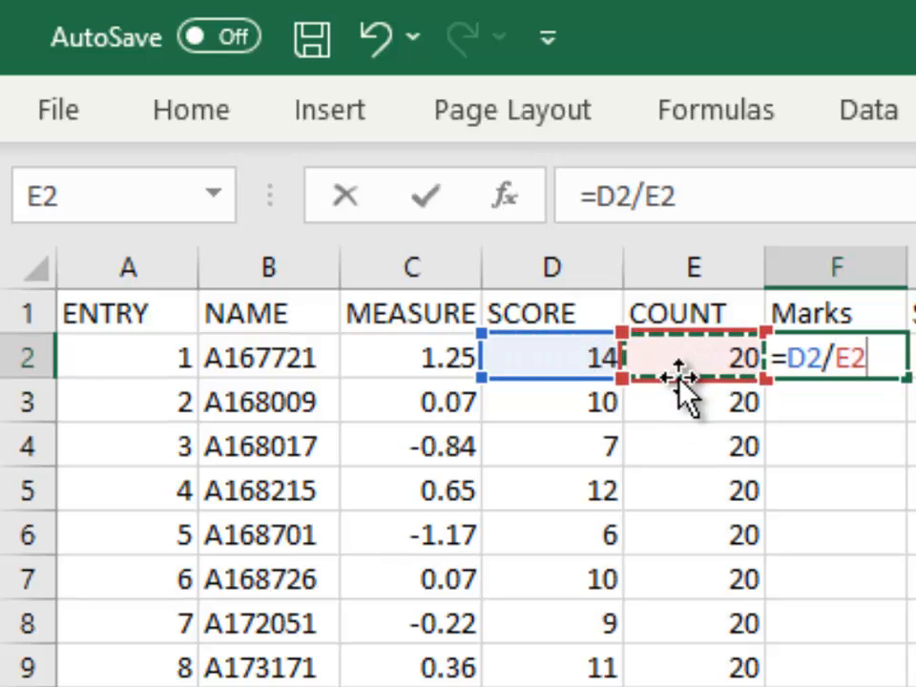
{"action": "type", "text": "*1"}
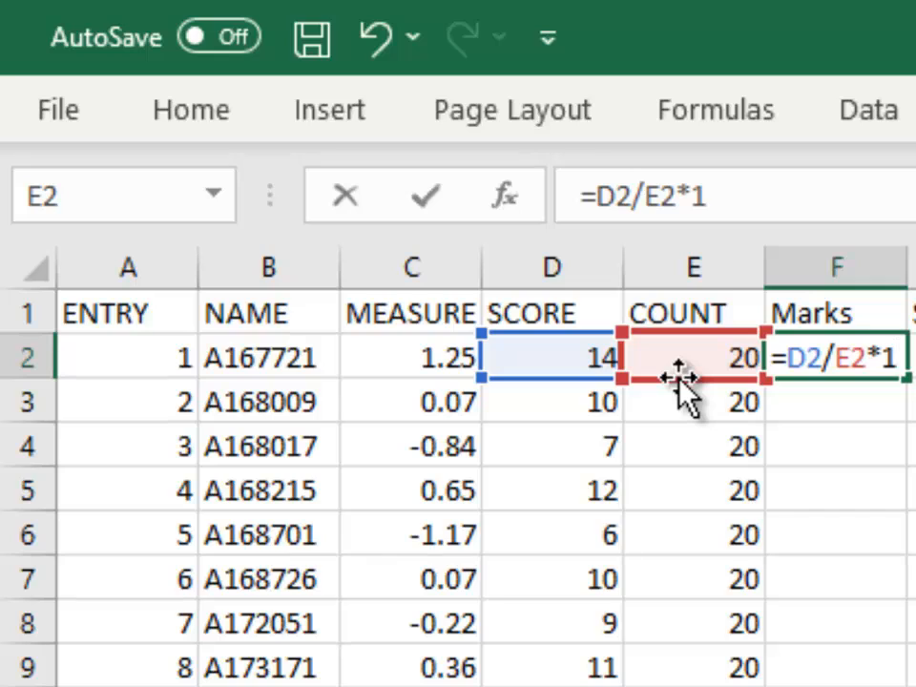
{"action": "type", "text": "00"}
{"action": "key", "text": "Return"}
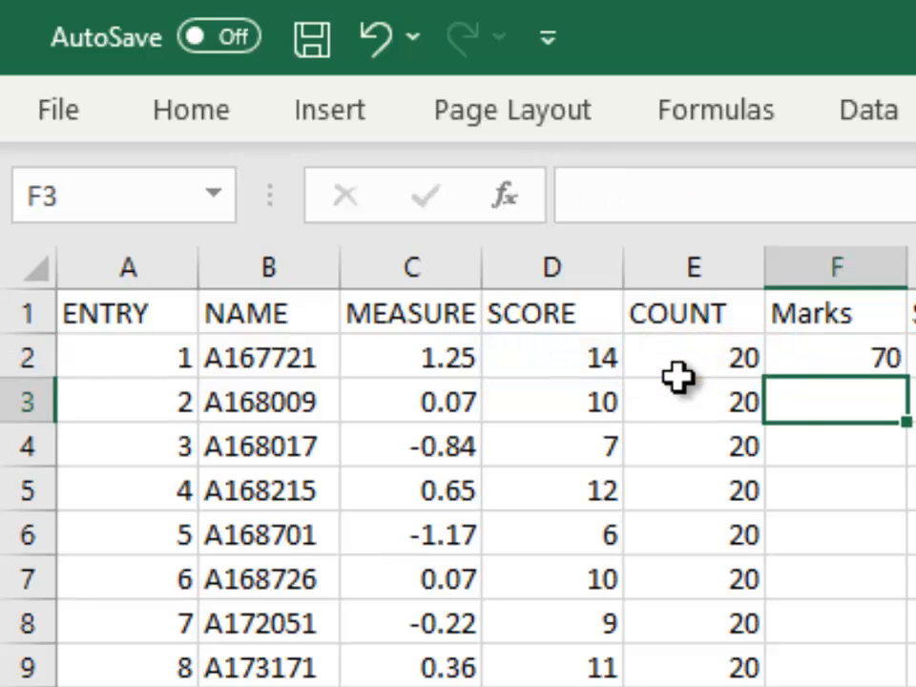
Fill the F2 marks formula down column F for the remaining student rows.
{"action": "left_click", "coordinate": [875, 355]}
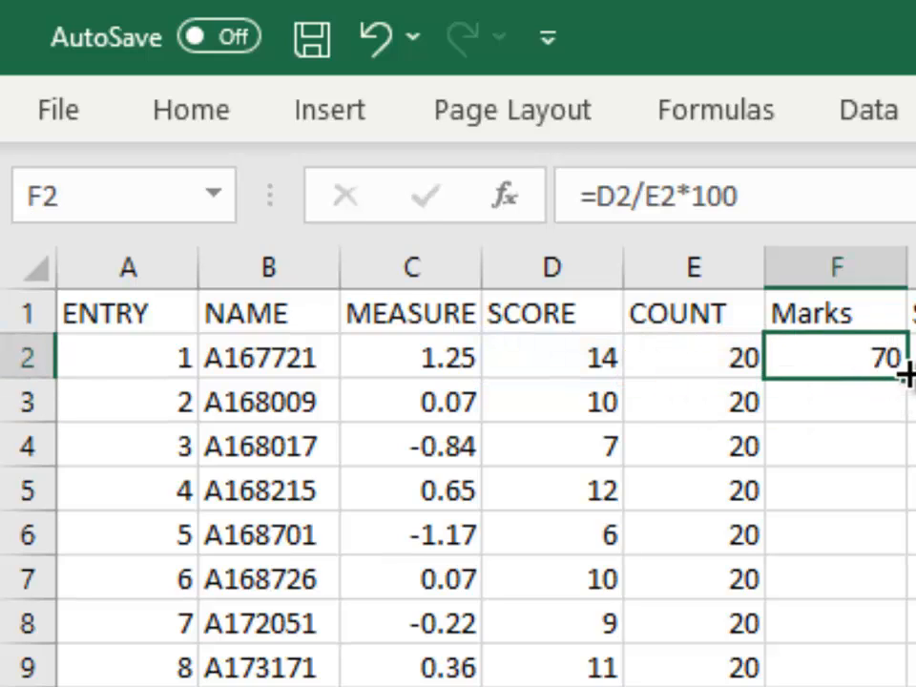
{"action": "left_click_drag", "start_coordinate": [902, 377], "coordinate": [901, 682]}
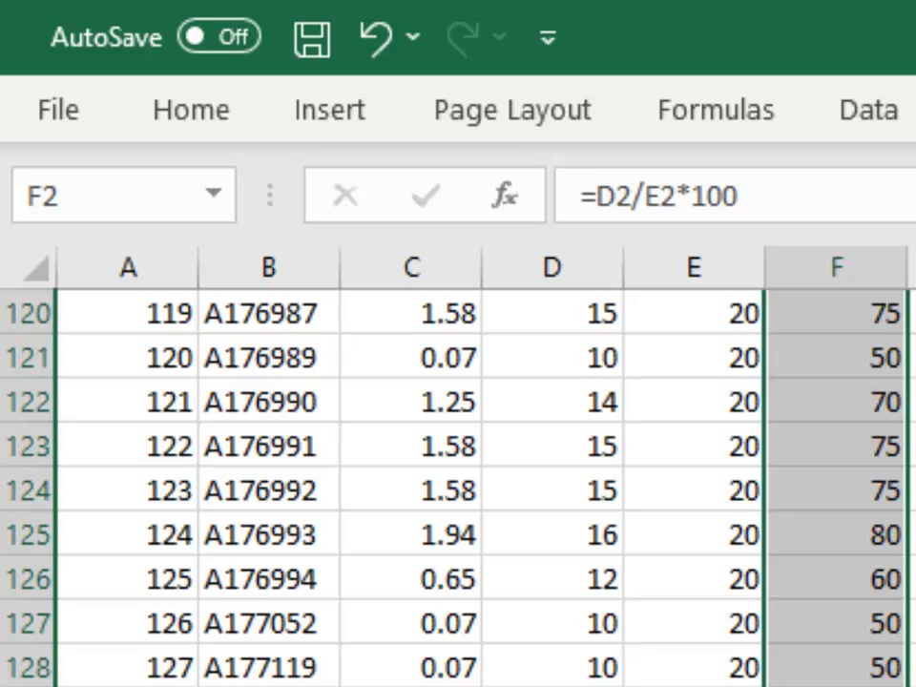
{"action": "scroll", "coordinate": [458, 477], "scroll_direction": "up", "scroll_amount": 17}
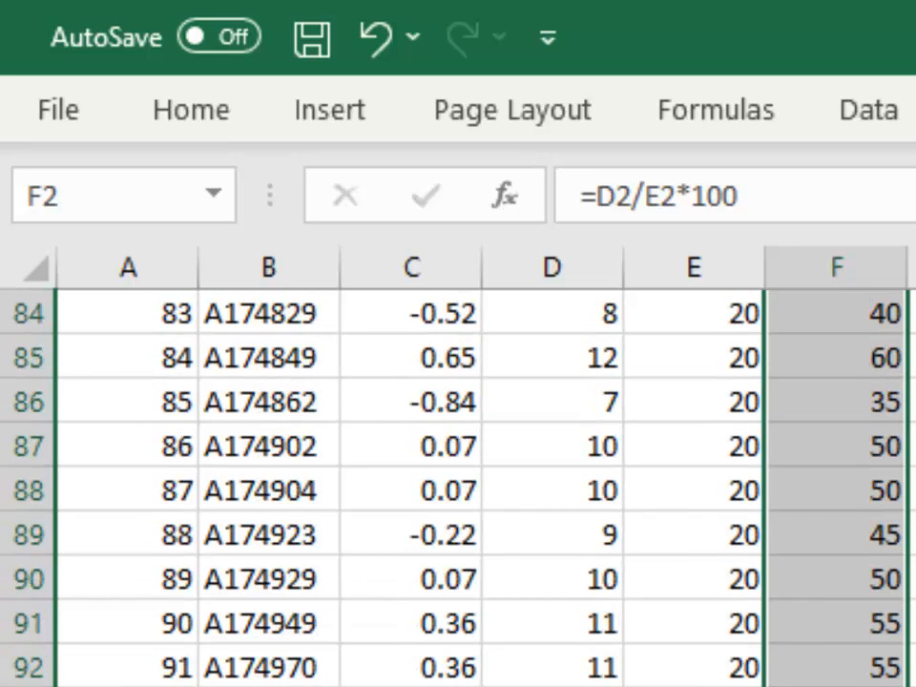